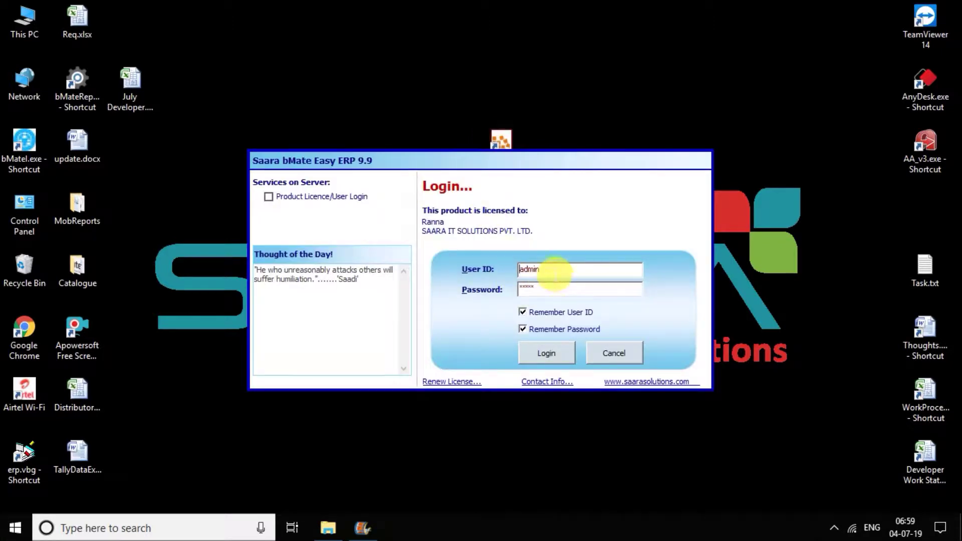
Step: Log in with the admin user's password and load the BEST OF SOLUTIONS 2019-20 company
{"action": "double_click", "coordinate": [525, 269]}
{"action": "left_click", "coordinate": [525, 290]}
{"action": "type", "text": "admin"}
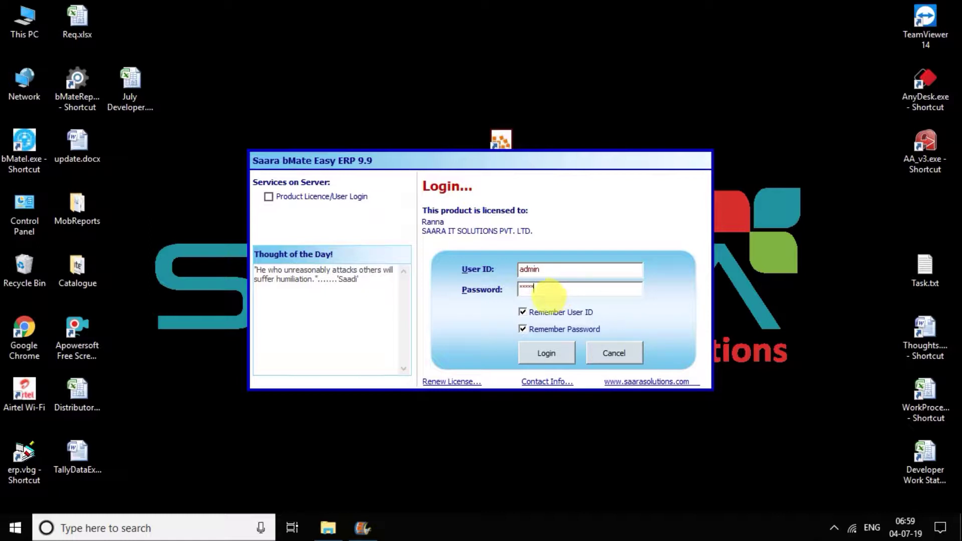
{"action": "left_click", "coordinate": [547, 355]}
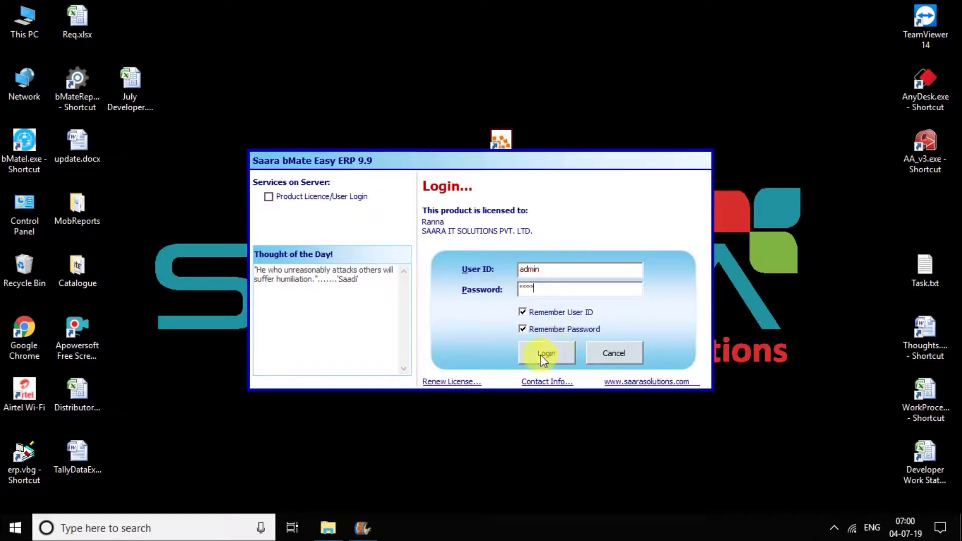
{"action": "left_click", "coordinate": [542, 354]}
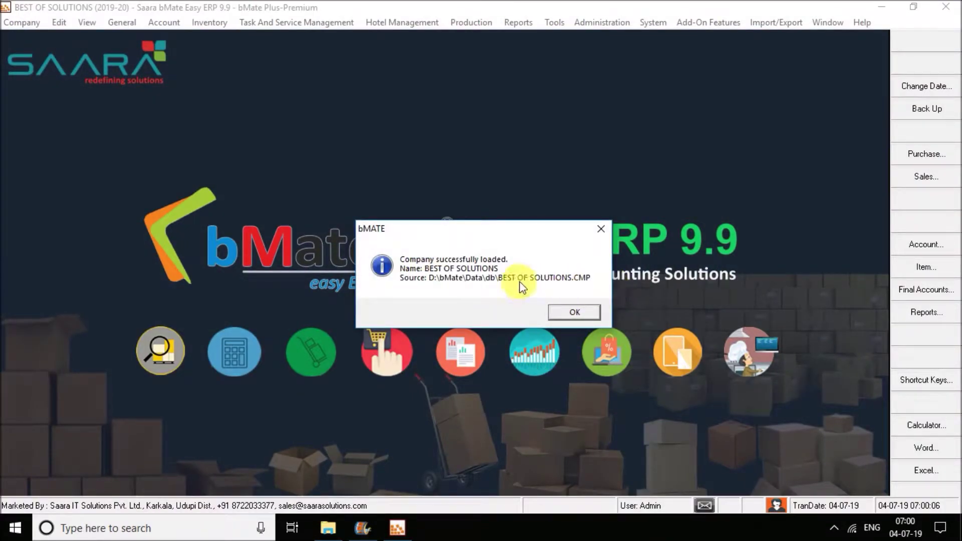
Step: Dismiss the company-loaded message and review the items at re-order level
{"action": "left_click", "coordinate": [573, 310]}
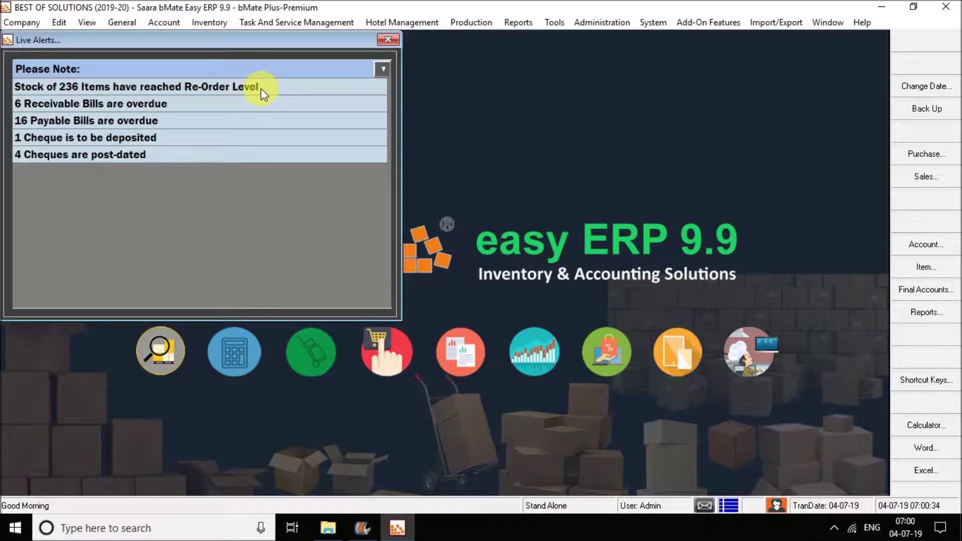
{"action": "left_click", "coordinate": [294, 83]}
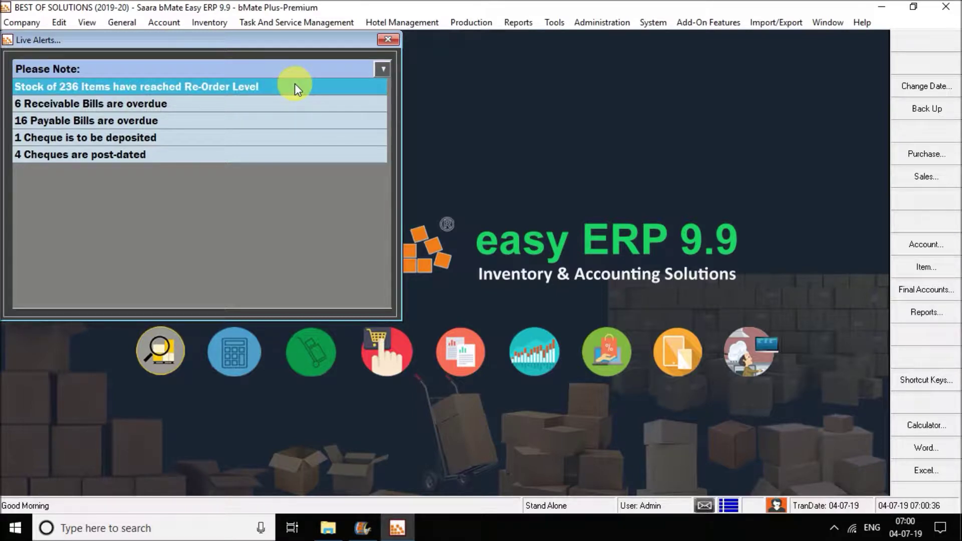
{"action": "double_click", "coordinate": [295, 83]}
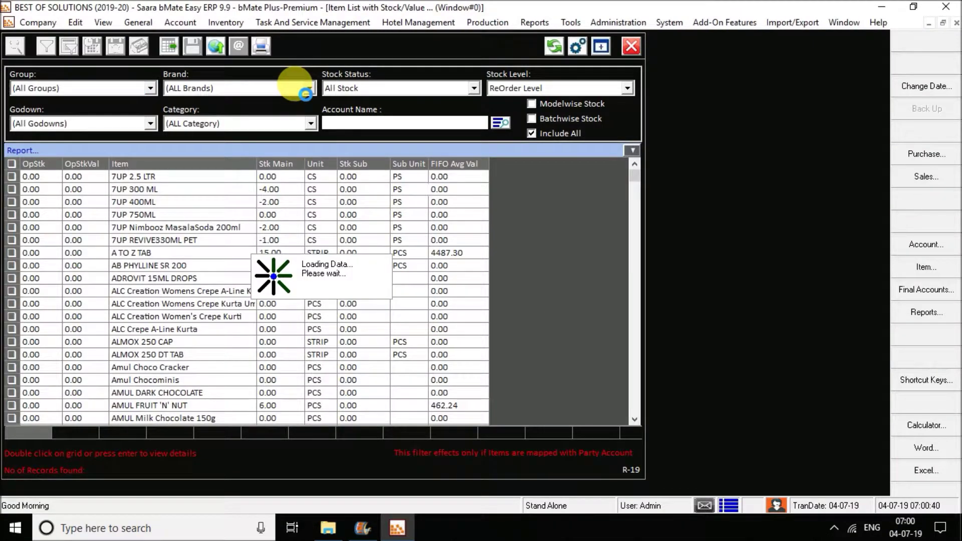
{"action": "left_click", "coordinate": [631, 46]}
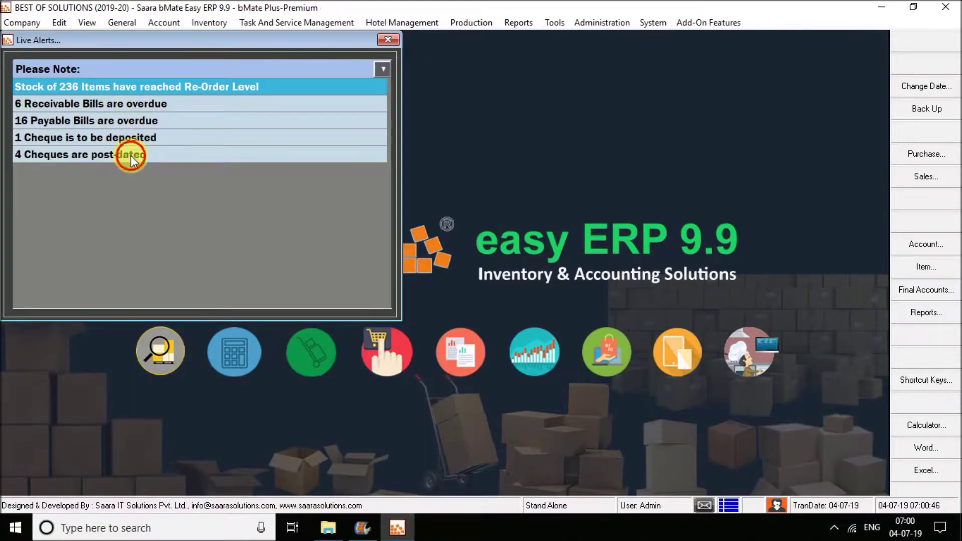
Step: Review the four pending post-dated cheques, then close Live Alerts
{"action": "left_click", "coordinate": [132, 156]}
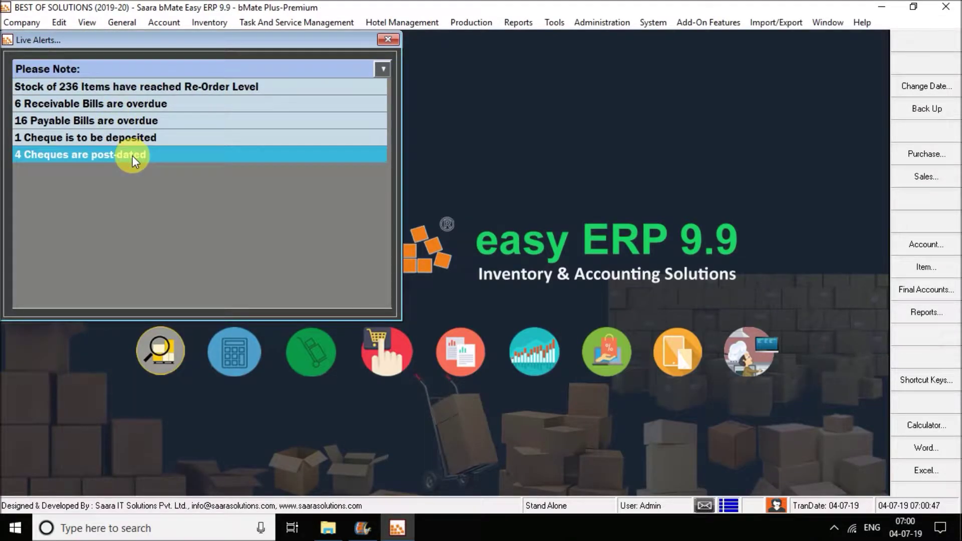
{"action": "double_click", "coordinate": [180, 156]}
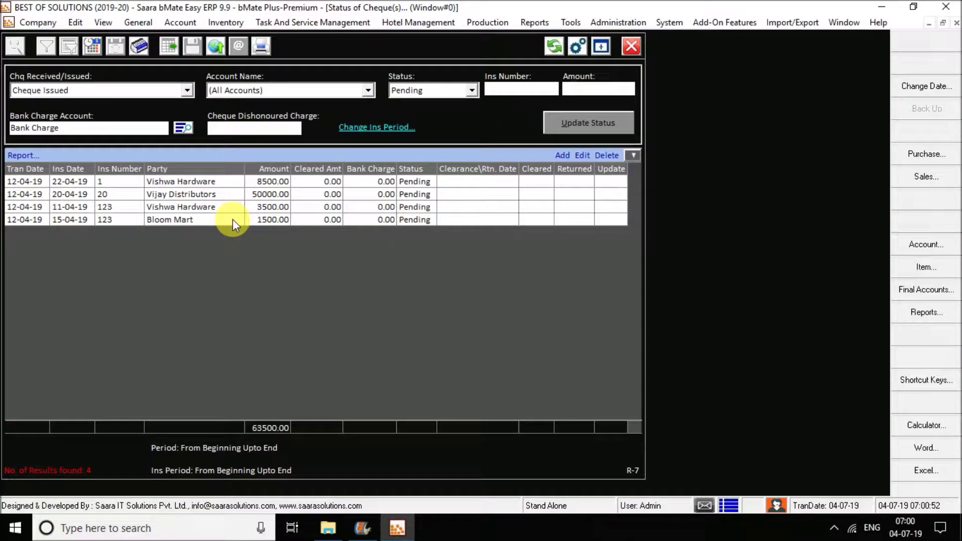
{"action": "left_click", "coordinate": [631, 50]}
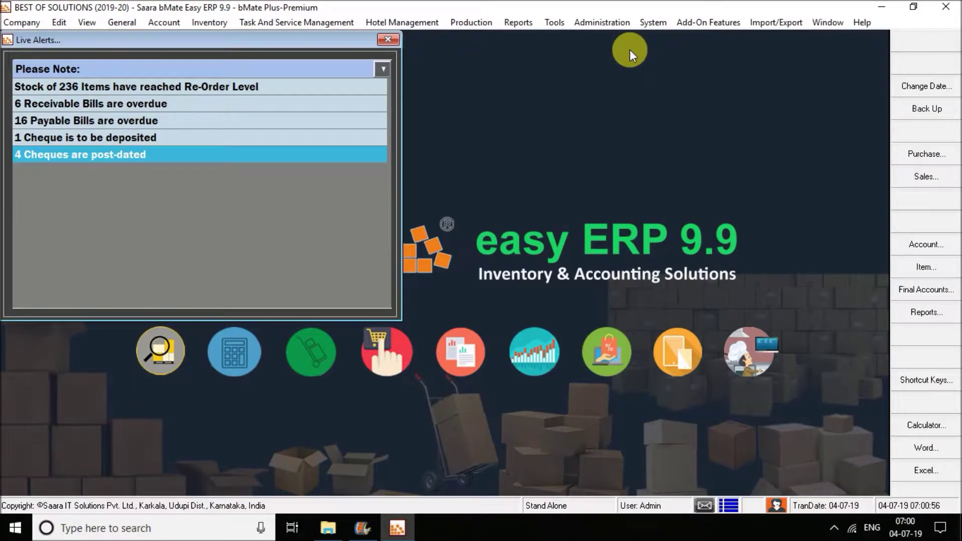
{"action": "left_click", "coordinate": [389, 39]}
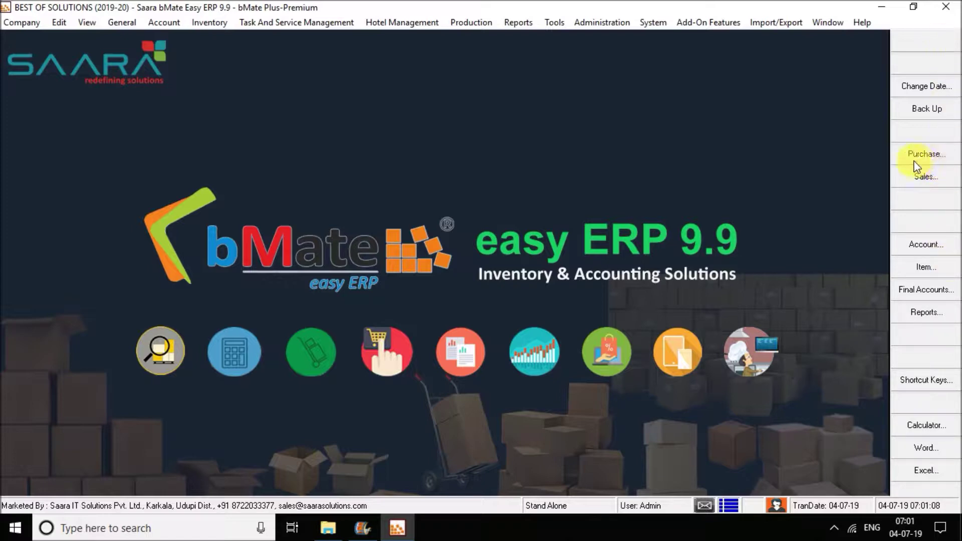
Step: Start a new purchase invoice with Bloom Mart as the party instead of CASH
{"action": "left_click", "coordinate": [935, 161]}
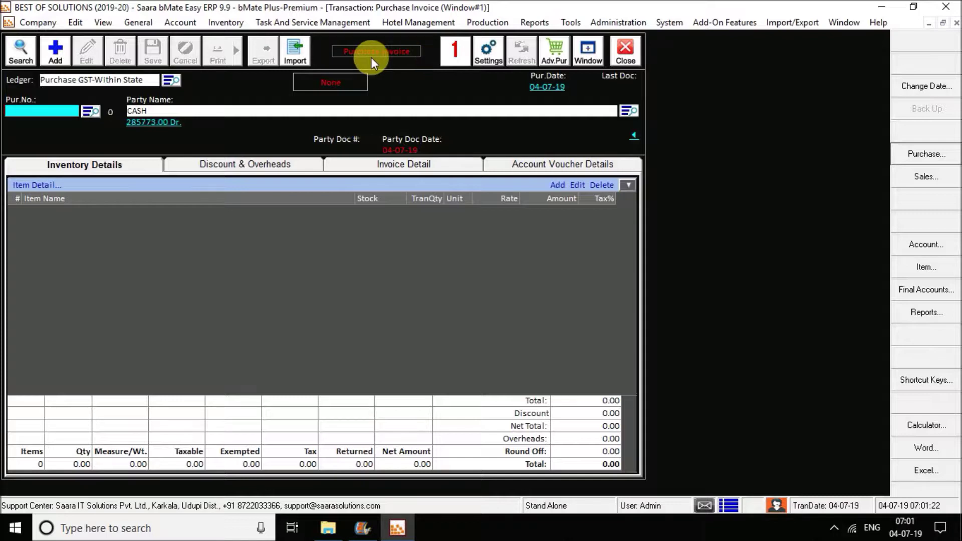
{"action": "left_click", "coordinate": [64, 59]}
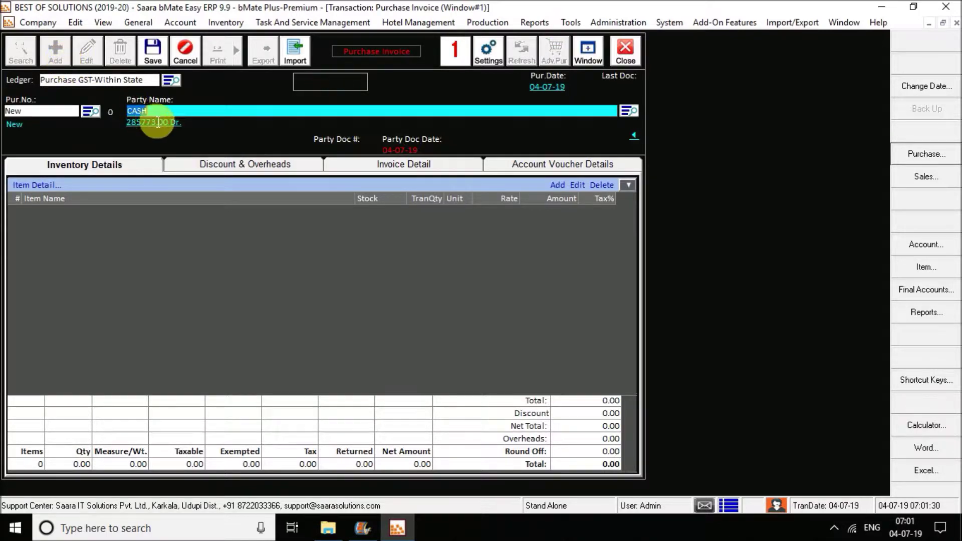
{"action": "left_click", "coordinate": [146, 112]}
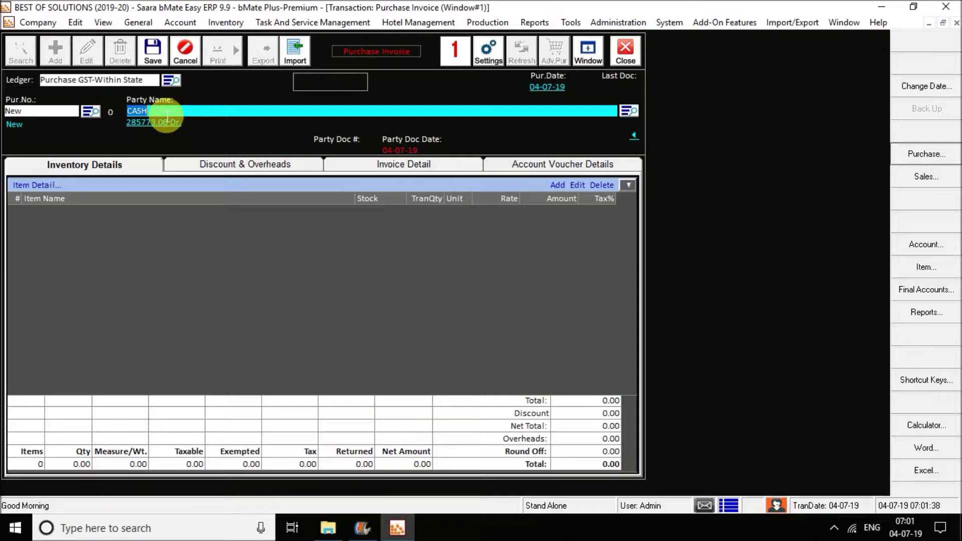
{"action": "key", "text": "BackSpace"}
{"action": "key", "text": "Return"}
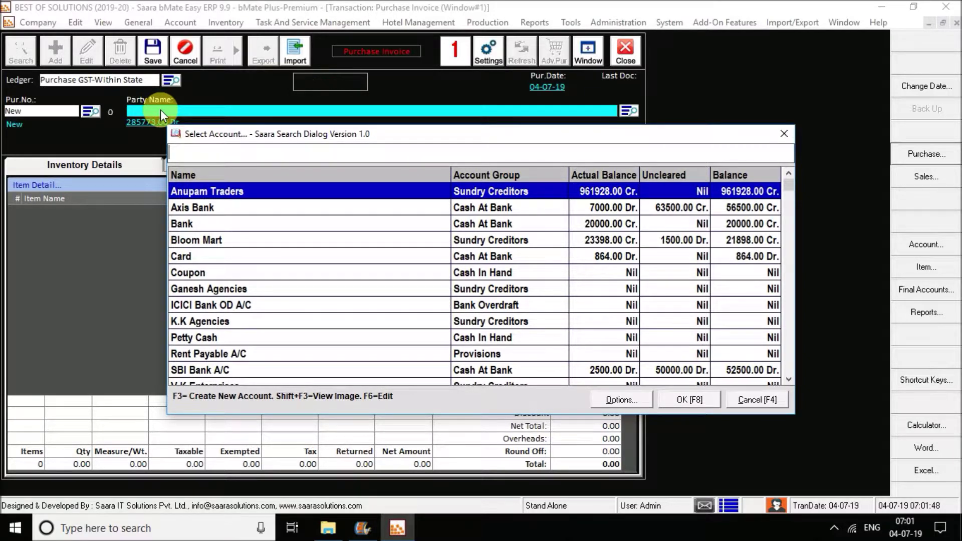
{"action": "type", "text": "bloo"}
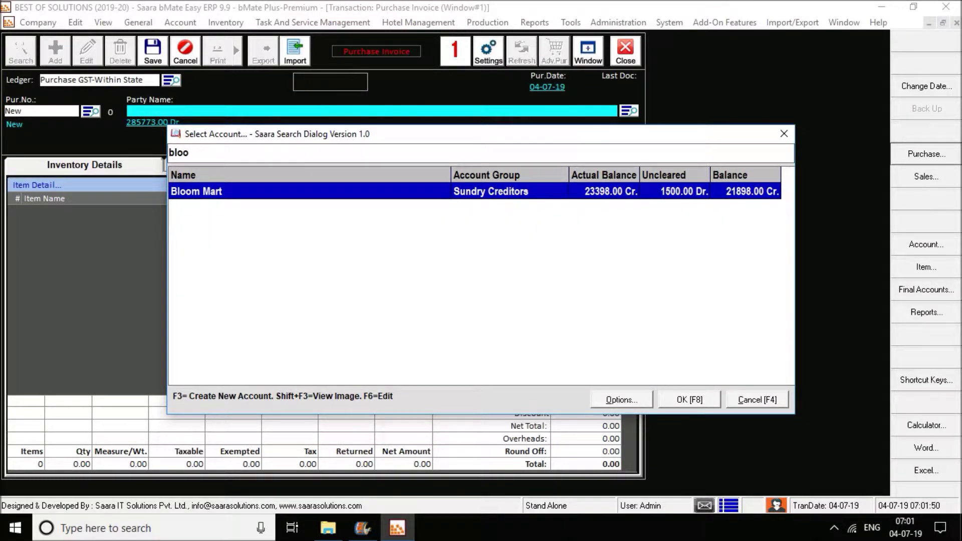
{"action": "key", "text": "Return"}
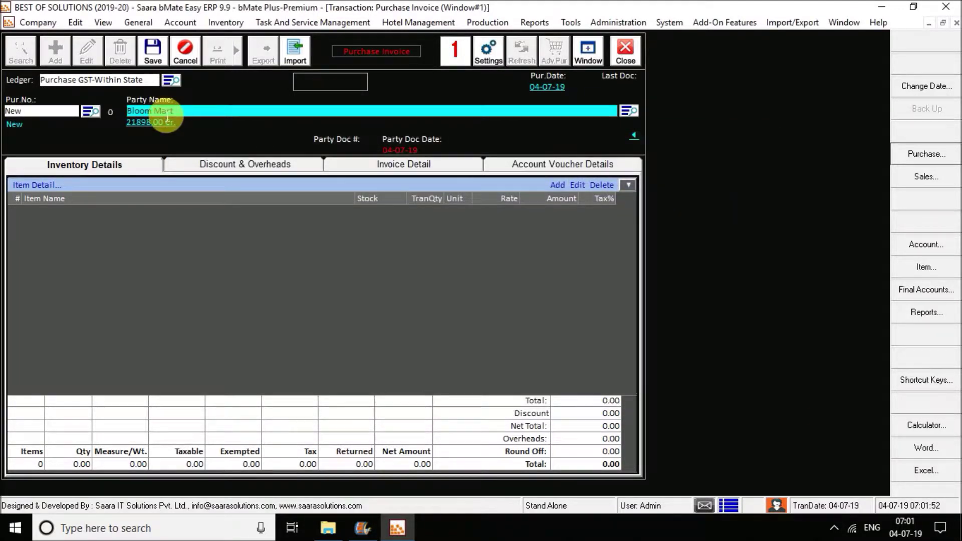
Step: Enter supplier document number 9685 and accept the 04-07-19 date
{"action": "key", "text": "Return"}
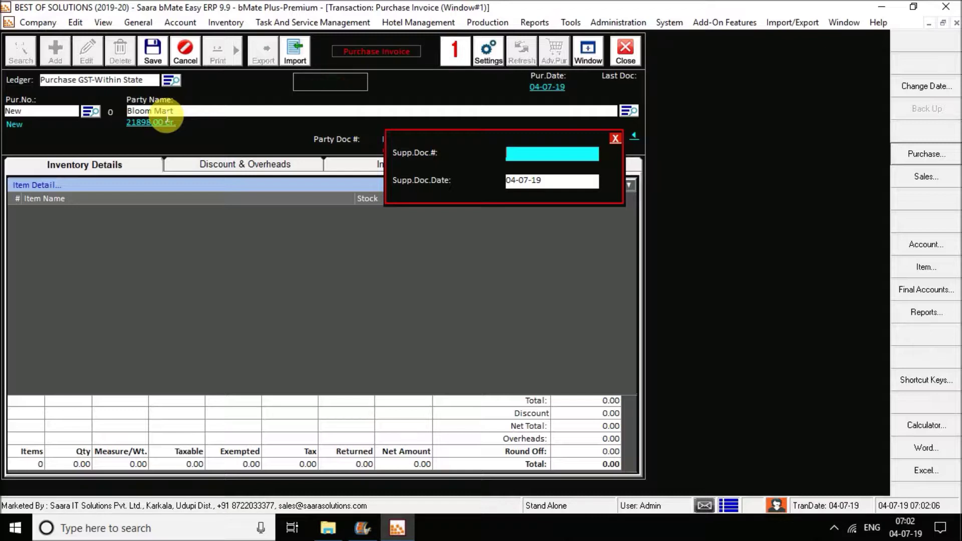
{"action": "type", "text": "9685"}
{"action": "key", "text": "Return"}
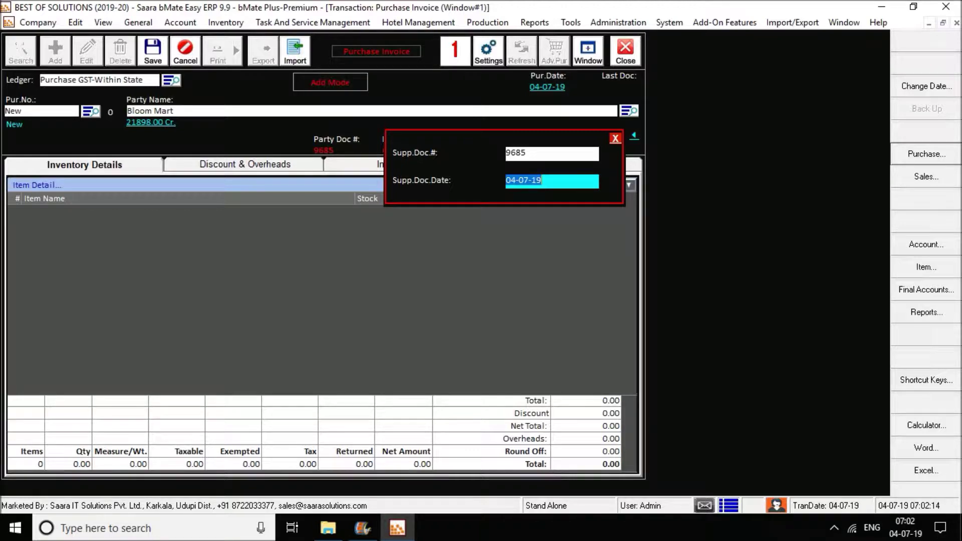
{"action": "key", "text": "Return"}
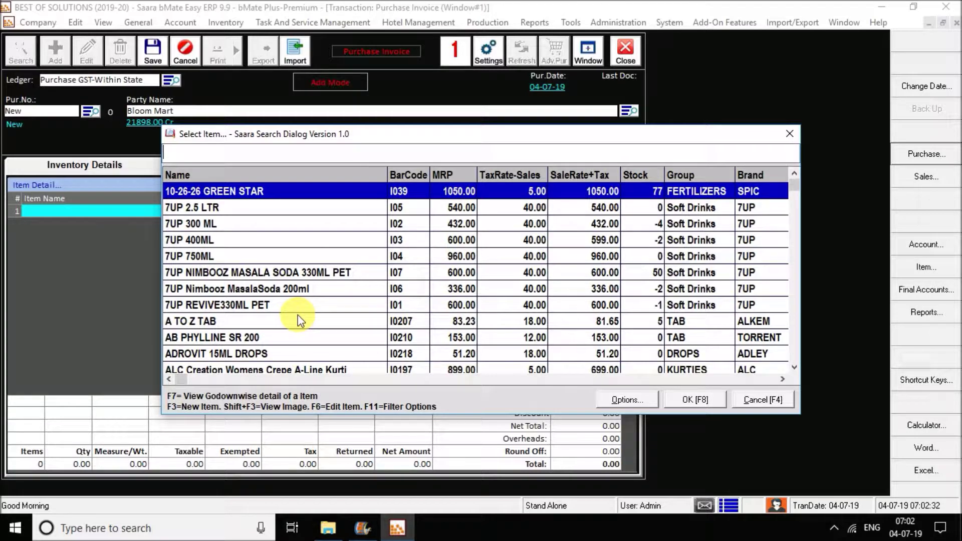
Step: Add Amul Bitter choco: 15 PCS at rate 90, amount 1350.00 with 28% tax
{"action": "type", "text": "ch"}
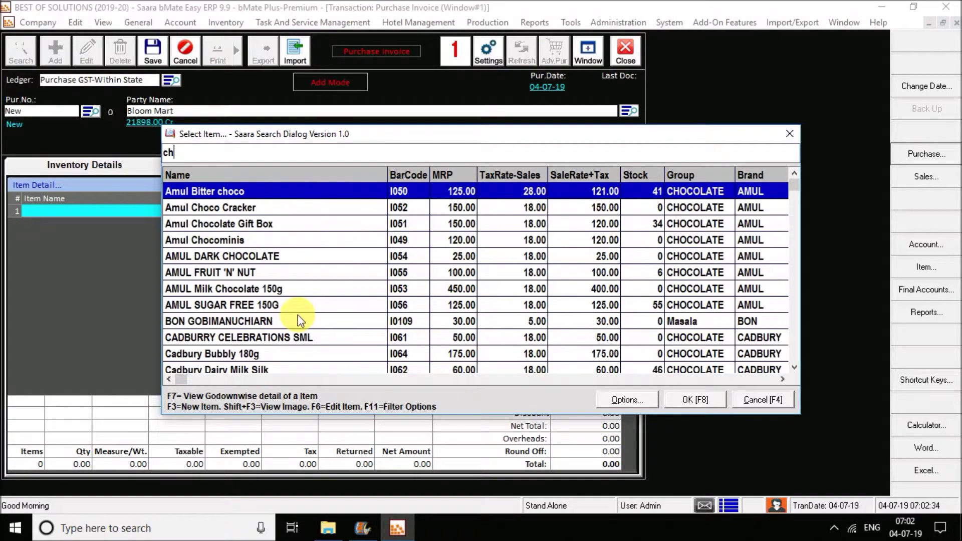
{"action": "type", "text": "oco"}
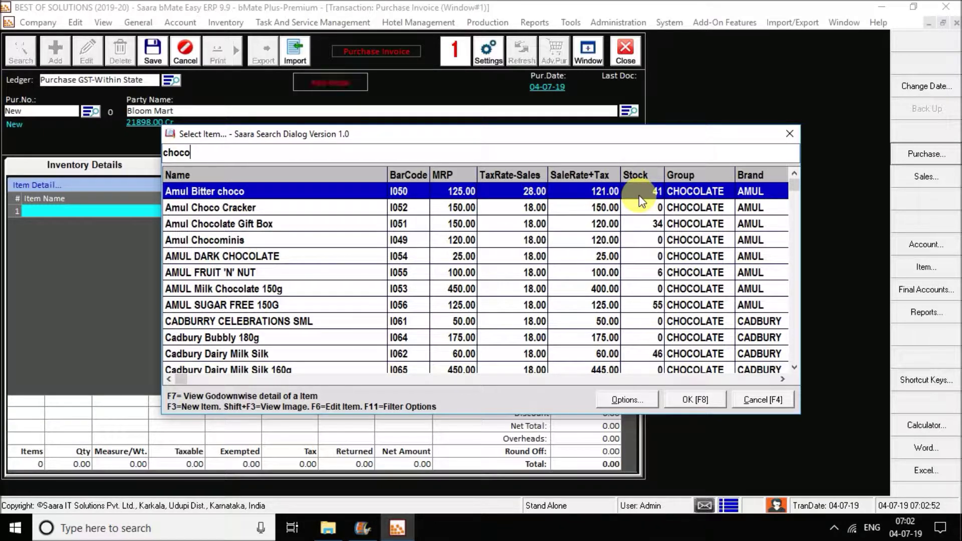
{"action": "key", "text": "Return"}
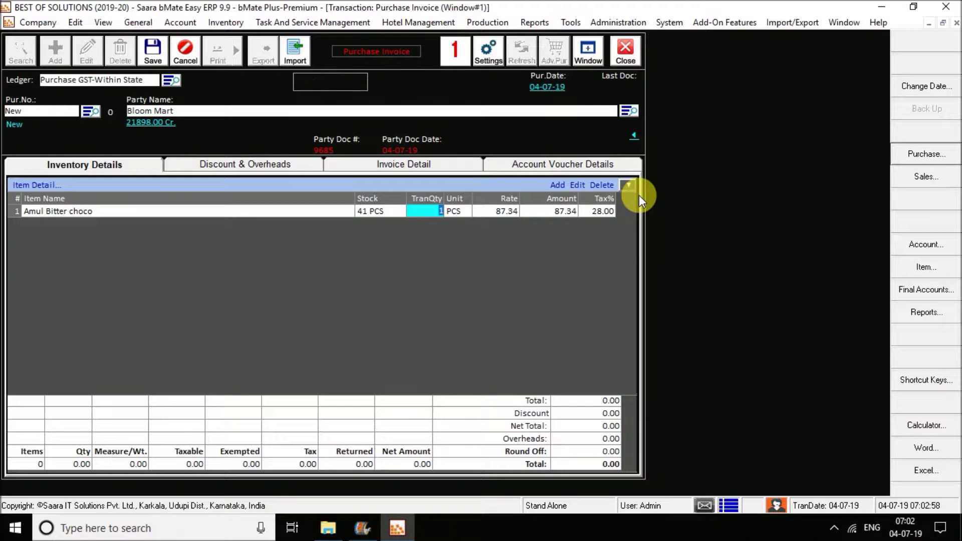
{"action": "type", "text": "15"}
{"action": "key", "text": "Return"}
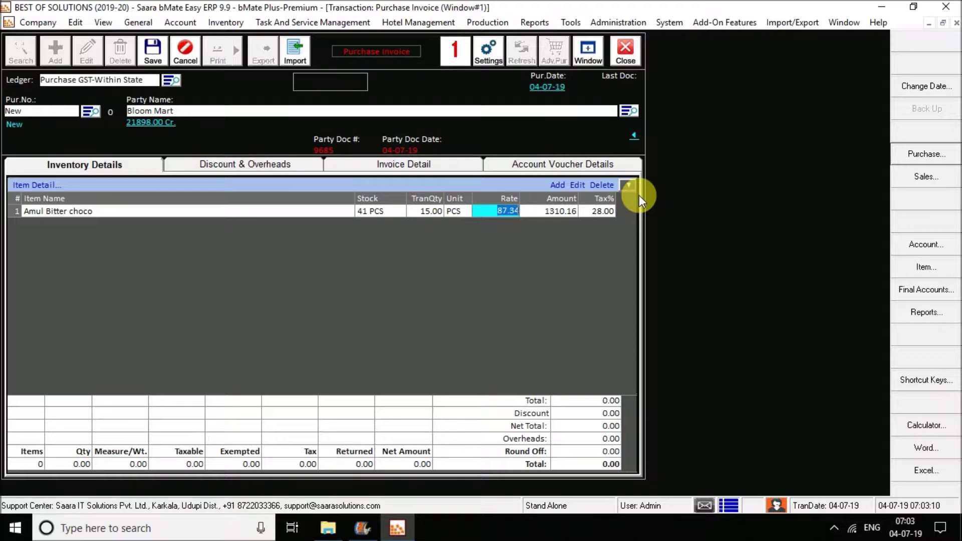
{"action": "type", "text": "90"}
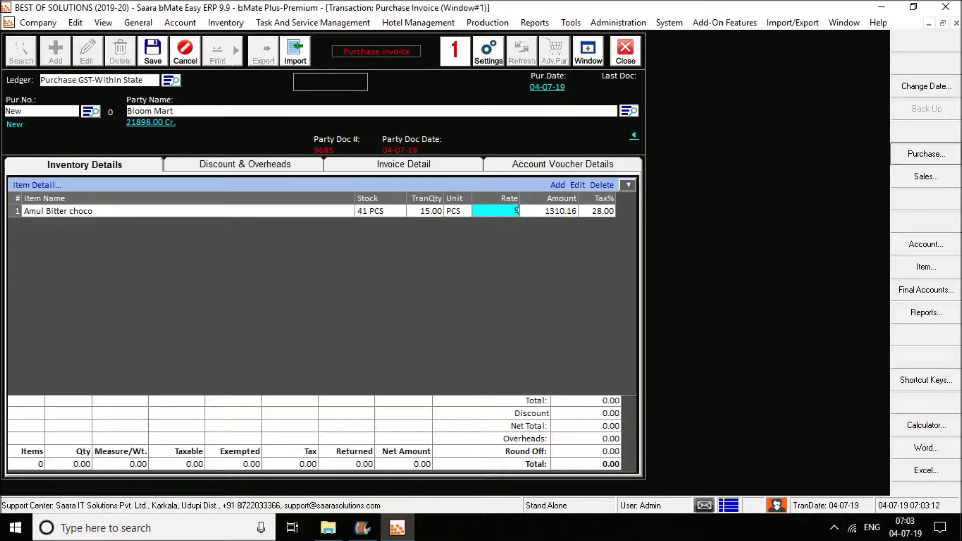
{"action": "key", "text": "Return"}
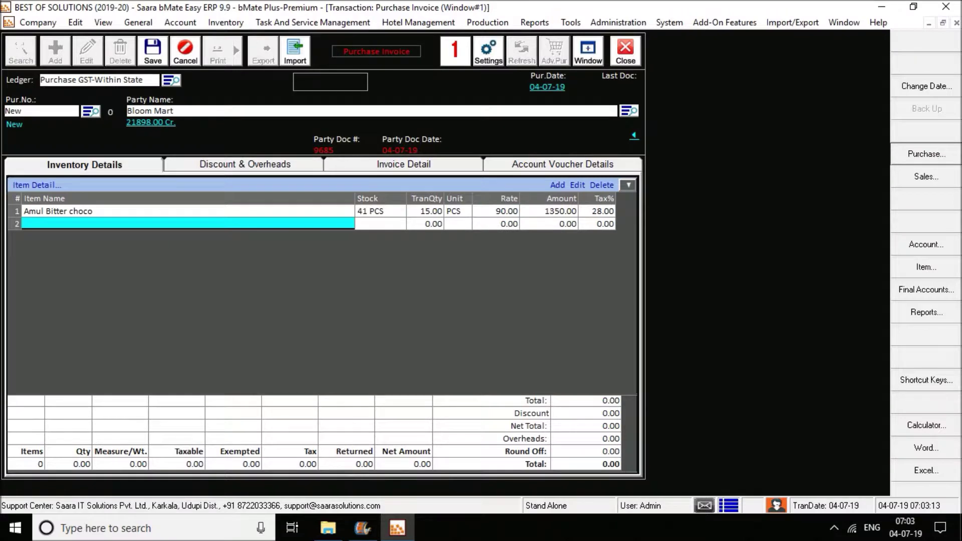
{"action": "key", "text": "Return"}
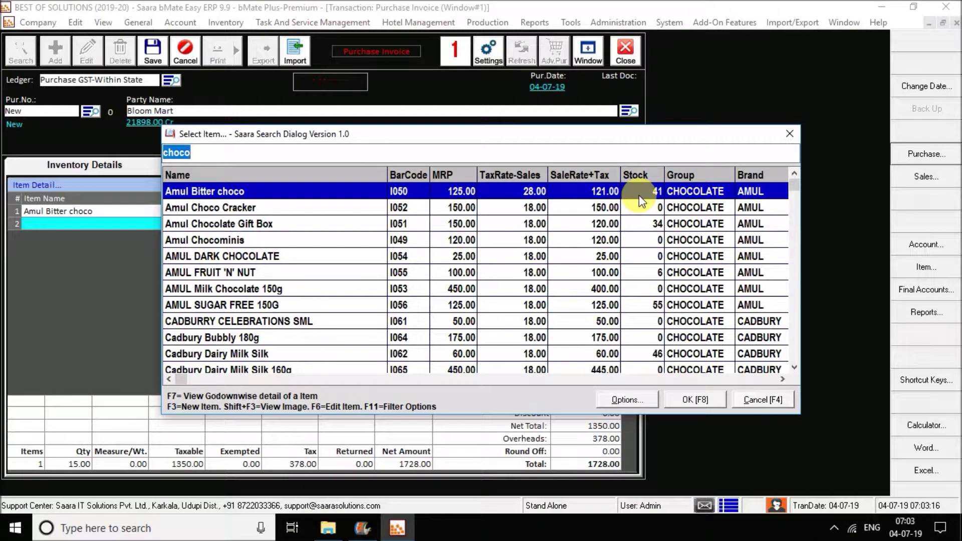
Step: Search the item list for 'star', then open a blank Create New Item form
{"action": "key", "text": "BackSpace"}
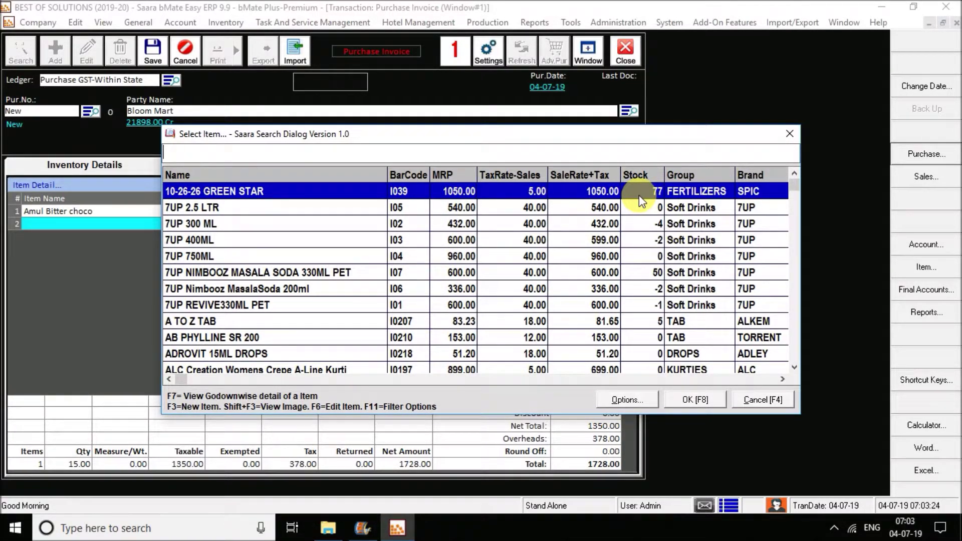
{"action": "type", "text": "star"}
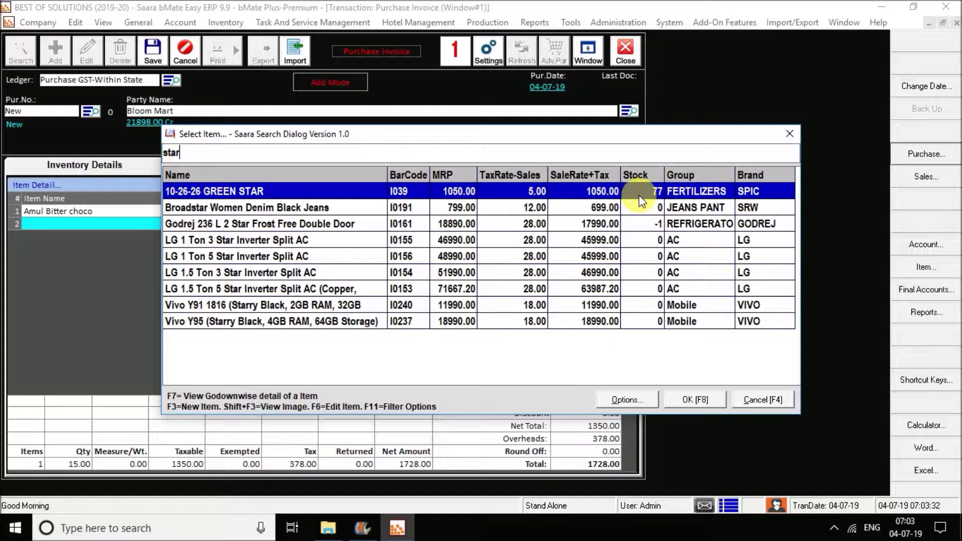
{"action": "key", "text": "BackSpace"}
{"action": "key", "text": "BackSpace"}
{"action": "key", "text": "BackSpace"}
{"action": "key", "text": "BackSpace"}
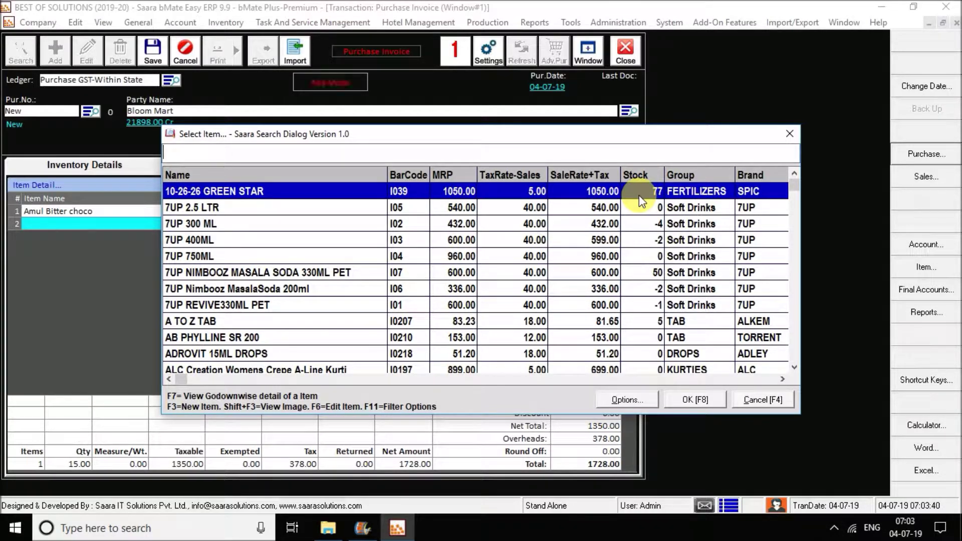
{"action": "key", "text": "F3"}
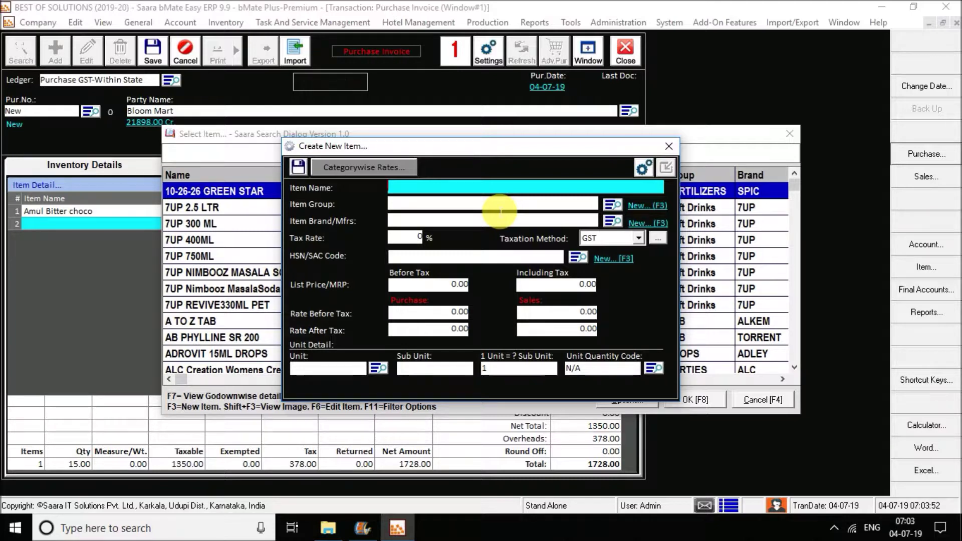
Step: Name the new item 'Noodles.', put it in GROCERY ITEM, and set 18% GST
{"action": "left_click", "coordinate": [500, 210]}
{"action": "type", "text": "oodles."}
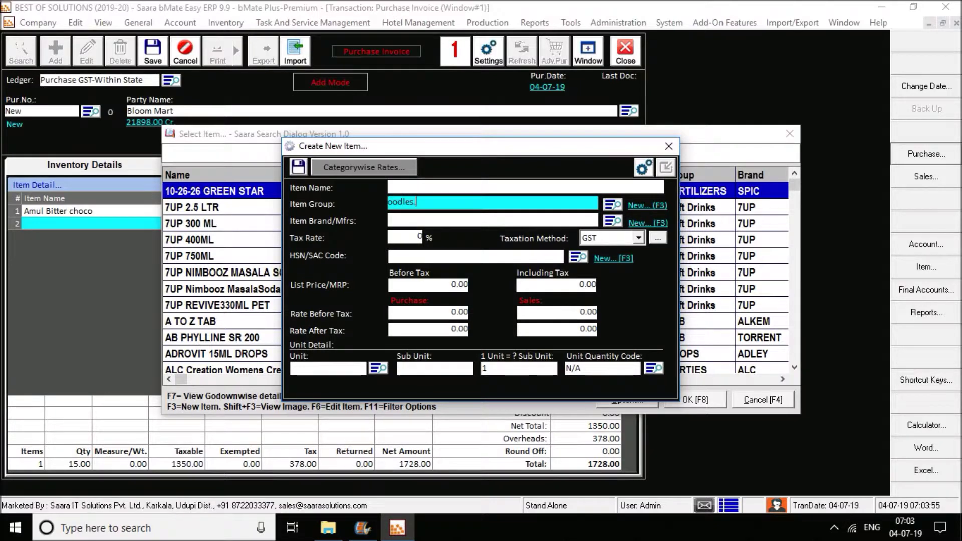
{"action": "key", "text": "Tab"}
{"action": "key", "text": "shift+Tab"}
{"action": "key", "text": "shift+Tab"}
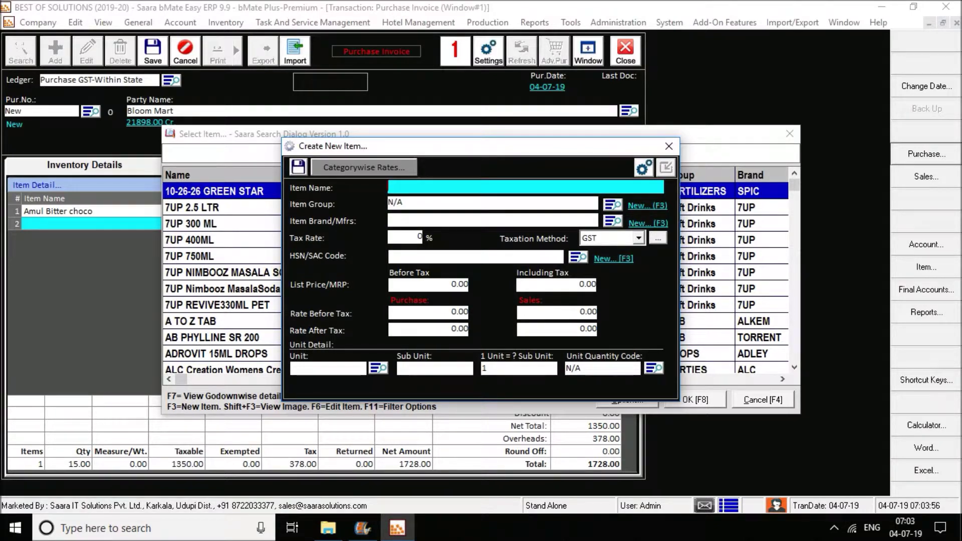
{"action": "type", "text": "Noodles."}
{"action": "key", "text": "Tab"}
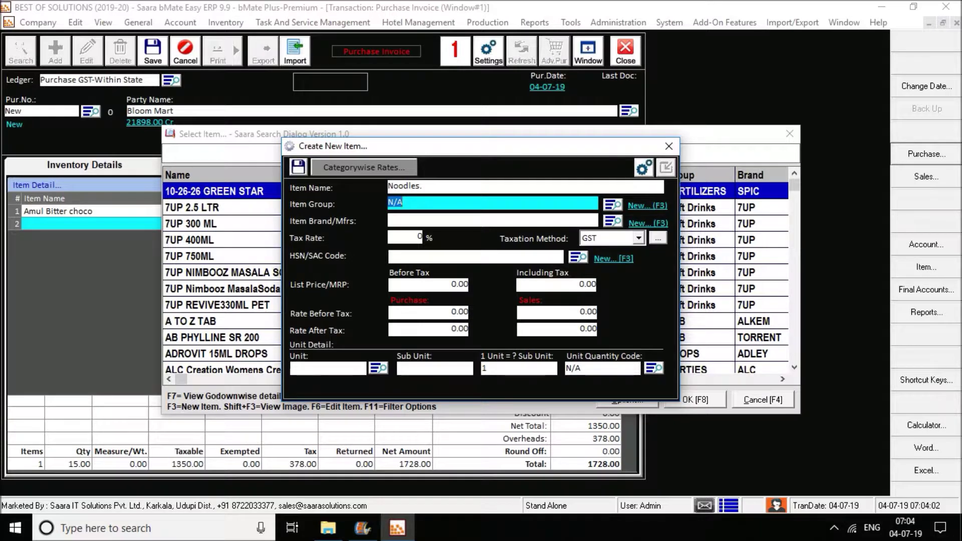
{"action": "key", "text": "BackSpace"}
{"action": "left_click", "coordinate": [496, 210]}
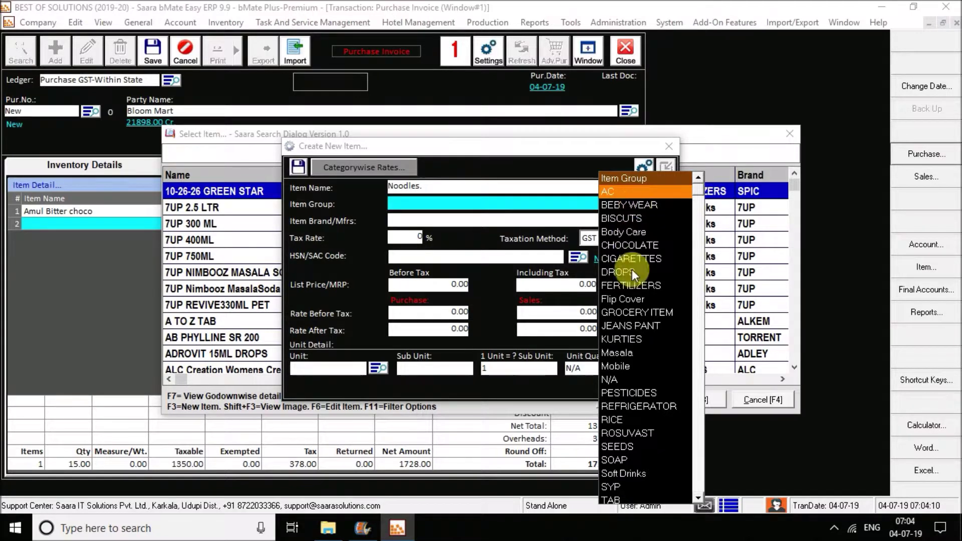
{"action": "left_click", "coordinate": [650, 312]}
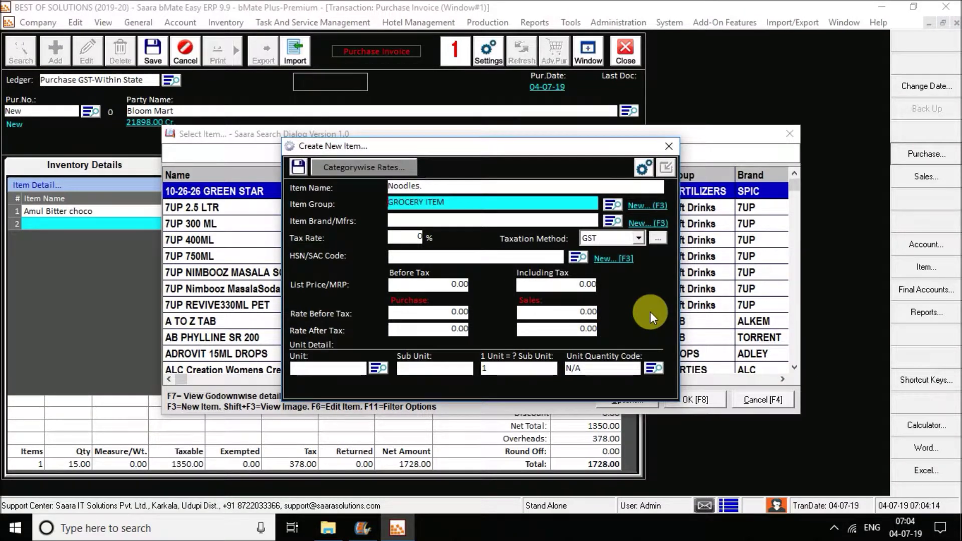
{"action": "key", "text": "Return"}
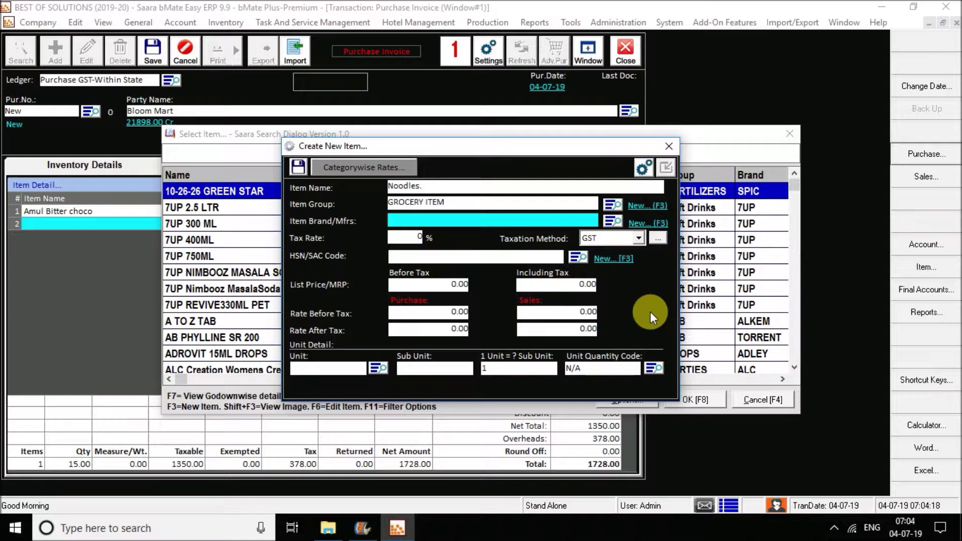
{"action": "key", "text": "Return"}
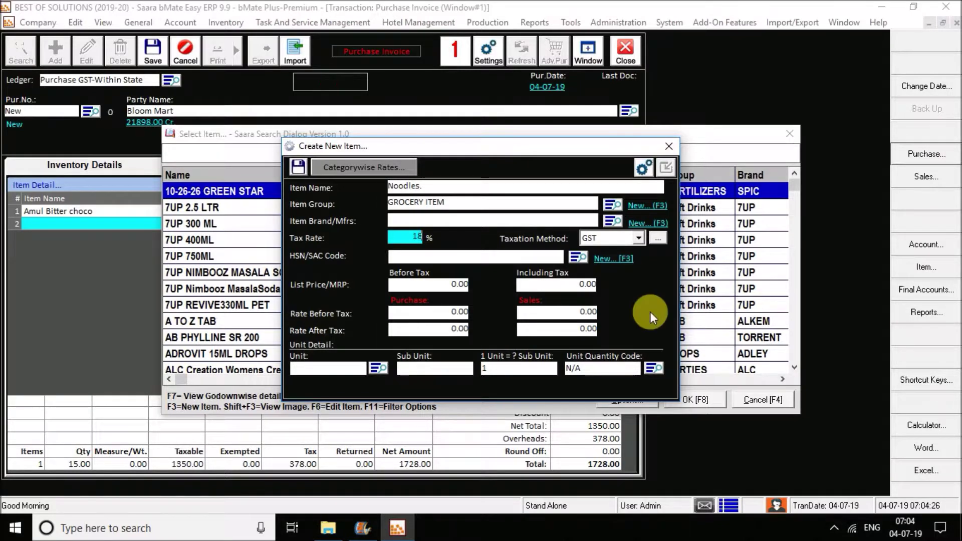
{"action": "key", "text": "Return"}
{"action": "left_click", "coordinate": [453, 357]}
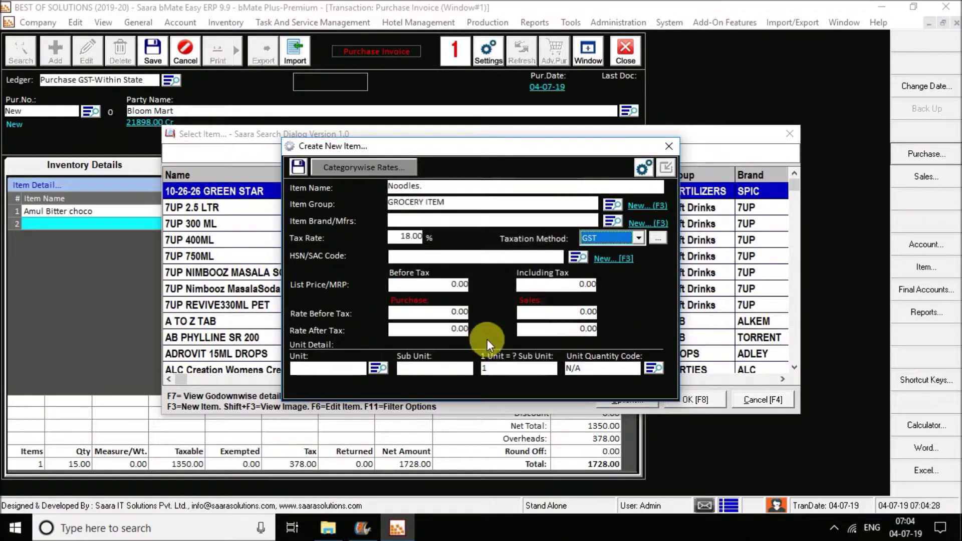
Step: Set price 100 including tax and purchase rate 80 after tax, then save the item
{"action": "key", "text": "Return"}
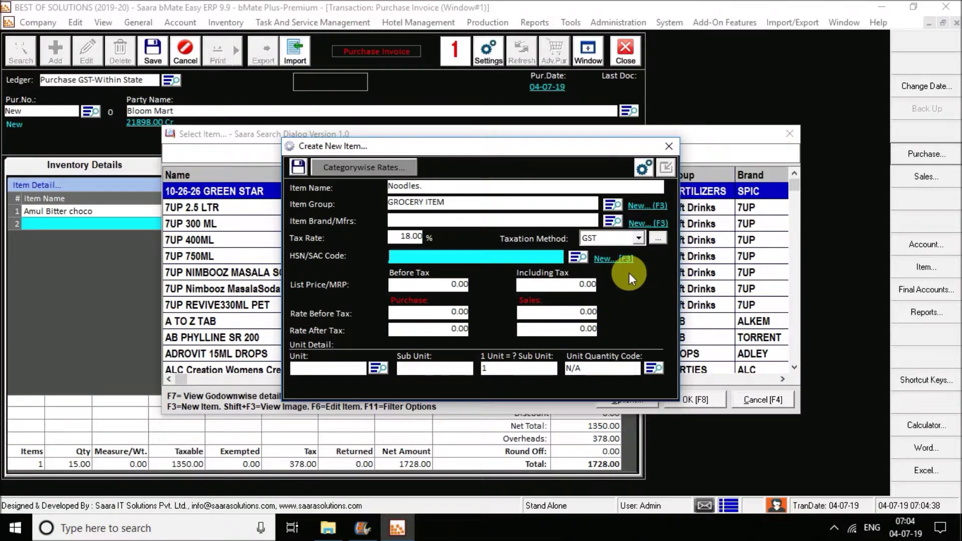
{"action": "key", "text": "Return"}
{"action": "key", "text": "Return"}
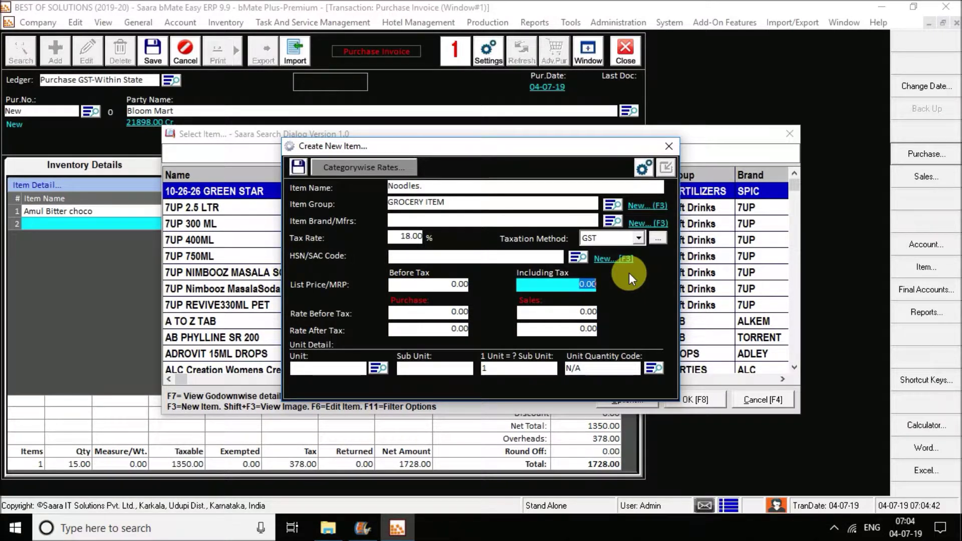
{"action": "type", "text": "100"}
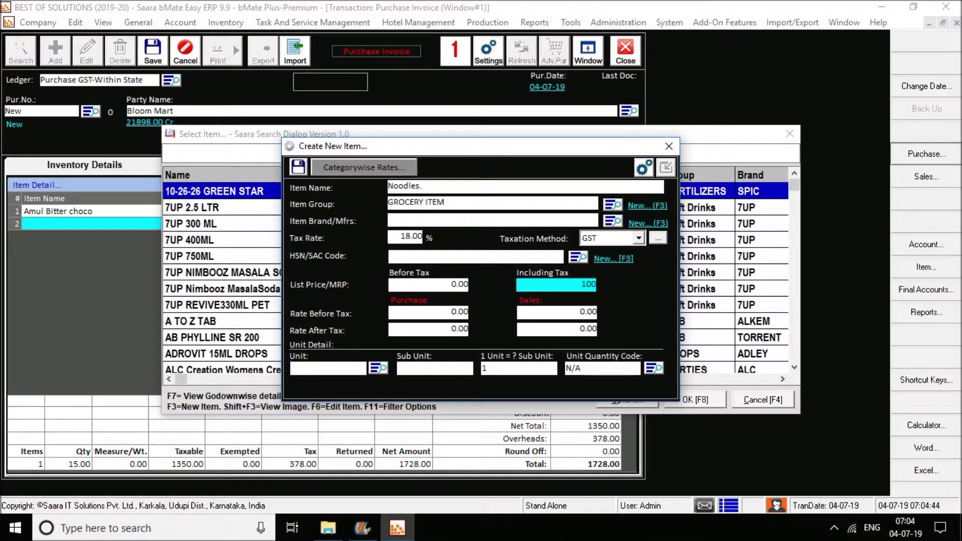
{"action": "key", "text": "Return"}
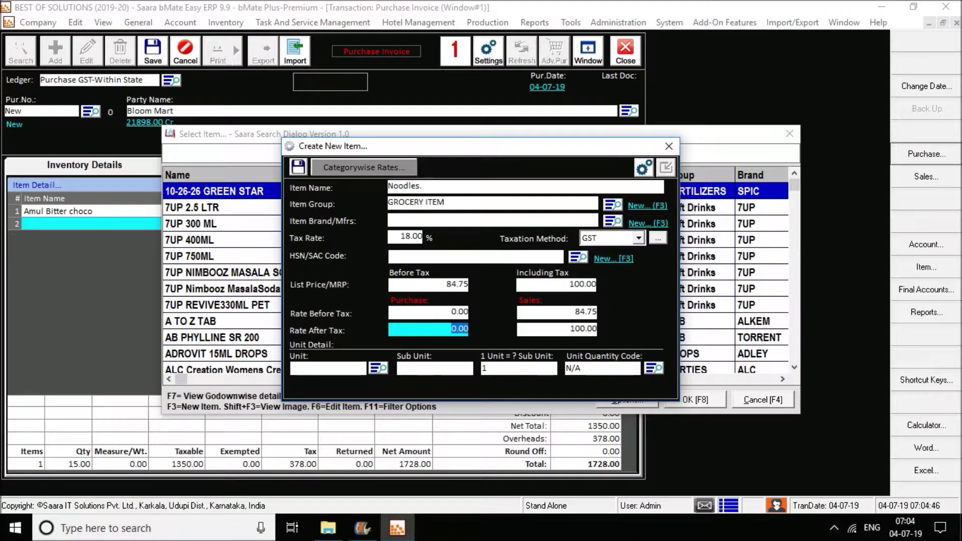
{"action": "type", "text": "80"}
{"action": "key", "text": "Return"}
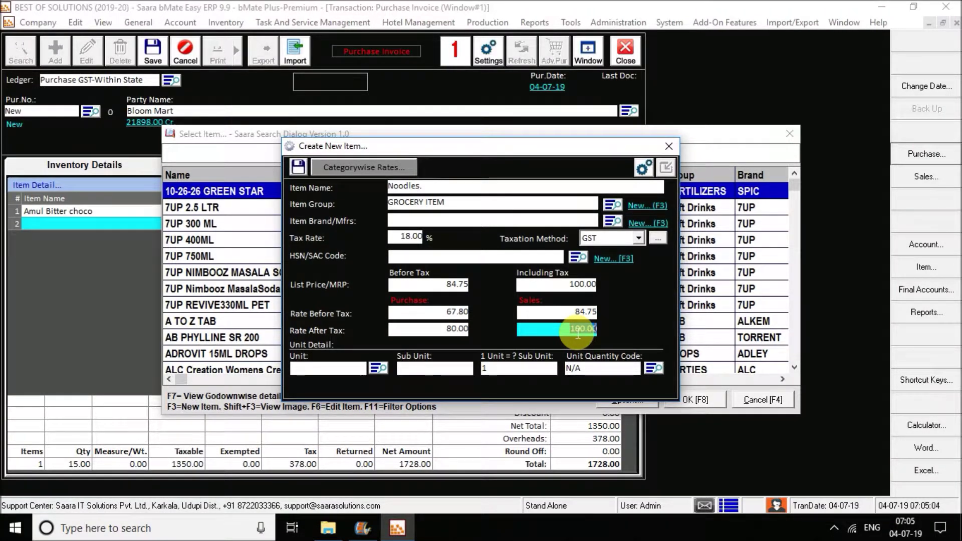
{"action": "left_click", "coordinate": [297, 169]}
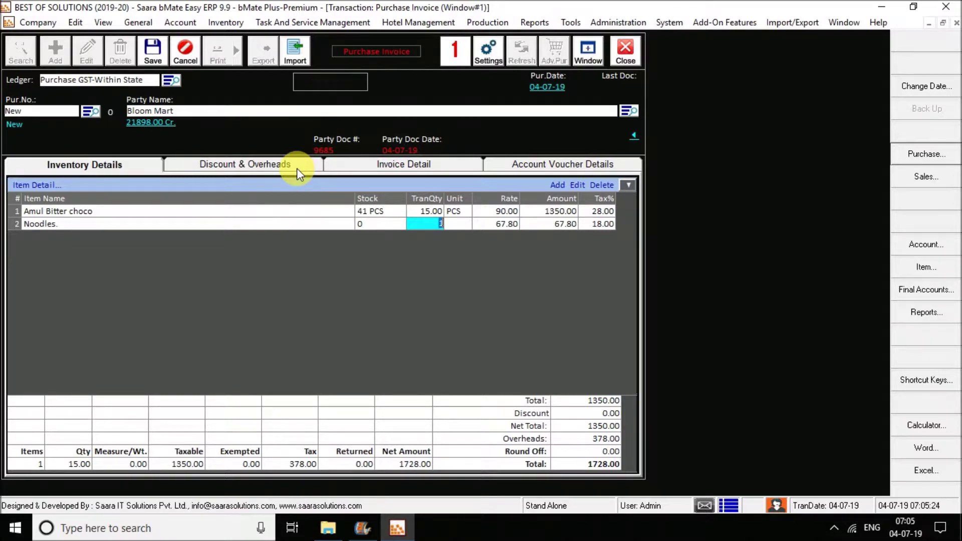
Step: Enter quantity 90 for Noodles. and close the empty item search
{"action": "type", "text": "90"}
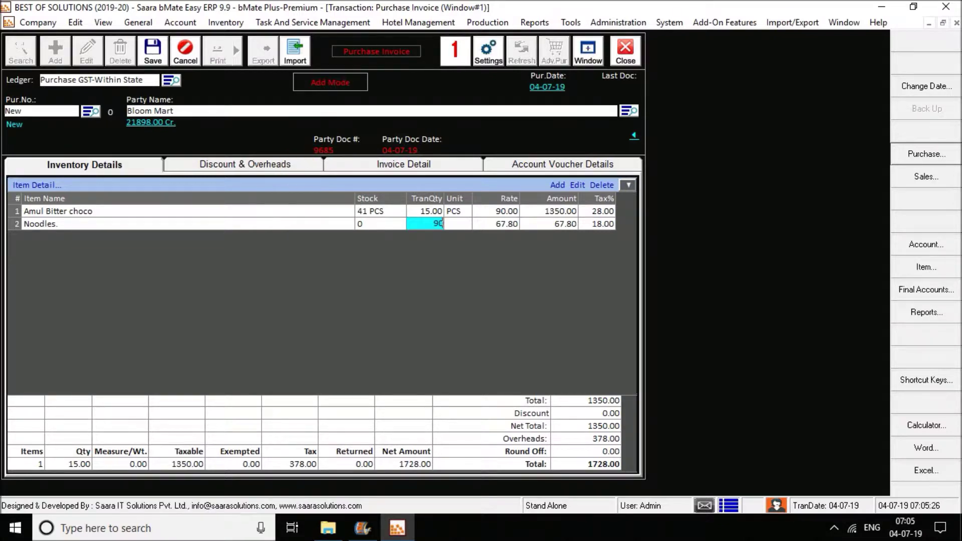
{"action": "key", "text": "Return"}
{"action": "key", "text": "Return"}
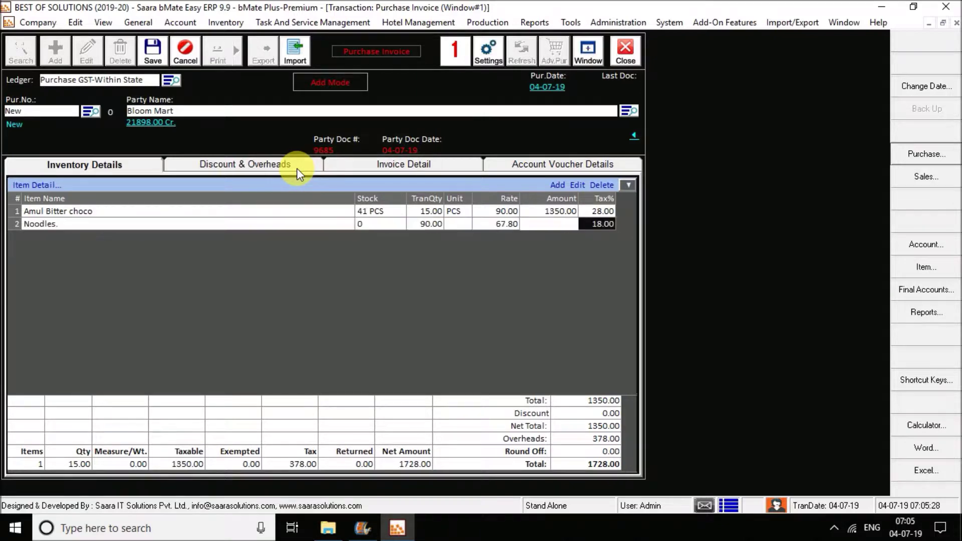
{"action": "key", "text": "Return"}
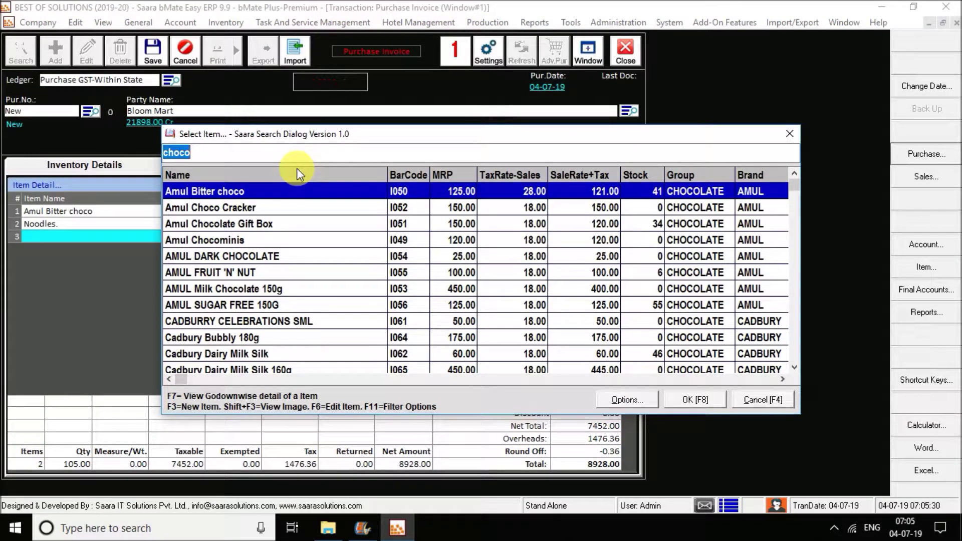
{"action": "key", "text": "BackSpace"}
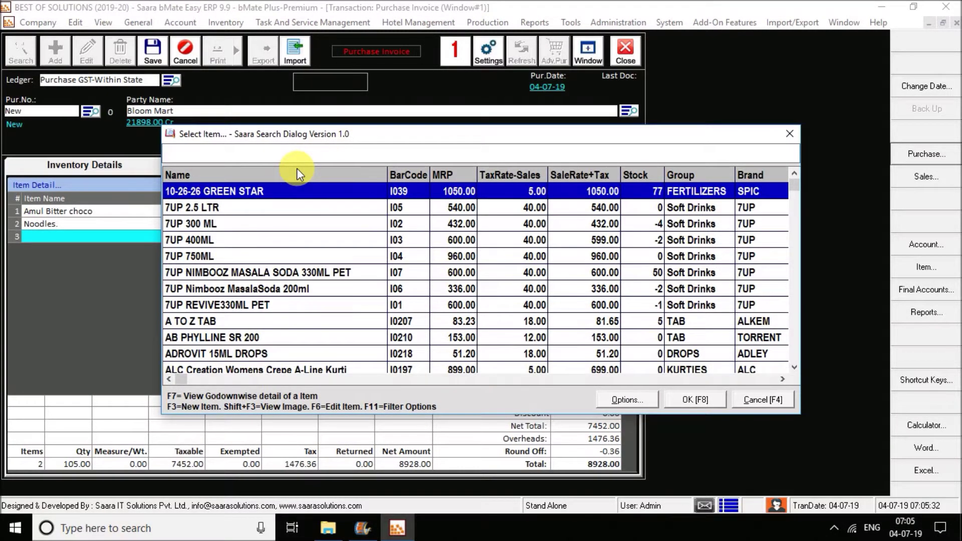
{"action": "key", "text": "Escape"}
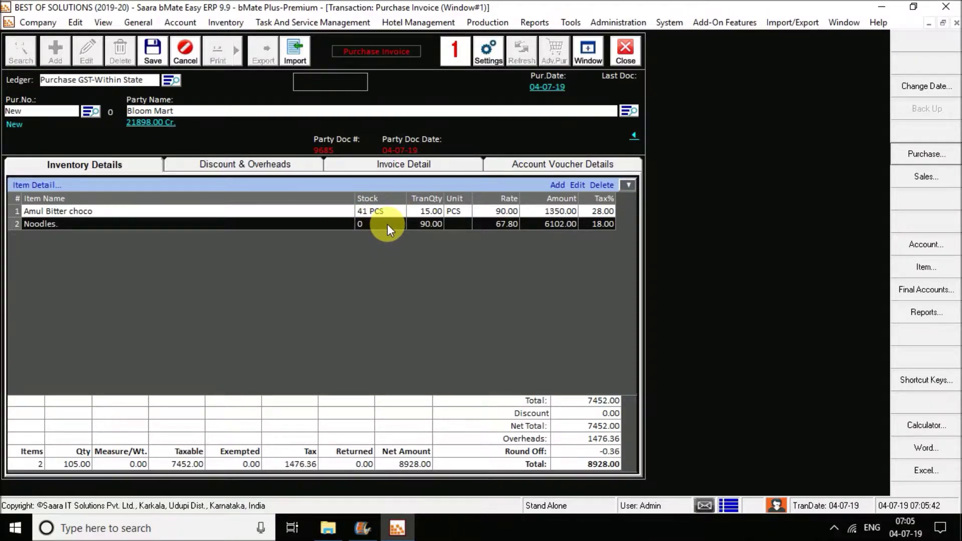
Step: Save purchase invoice 17, check its 9% and 14% tax rows, then close it
{"action": "left_click", "coordinate": [150, 65]}
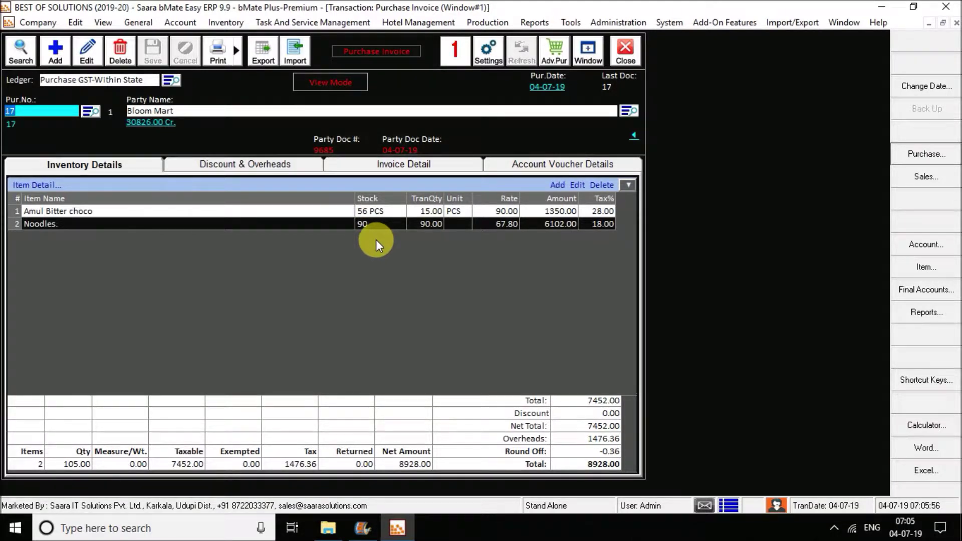
{"action": "left_click", "coordinate": [603, 224]}
{"action": "left_click", "coordinate": [610, 223]}
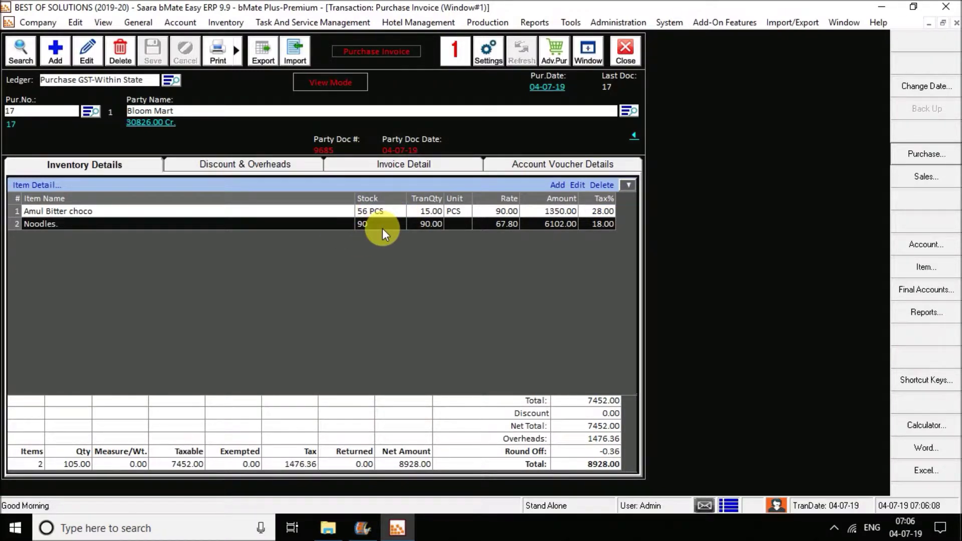
{"action": "left_click", "coordinate": [237, 169]}
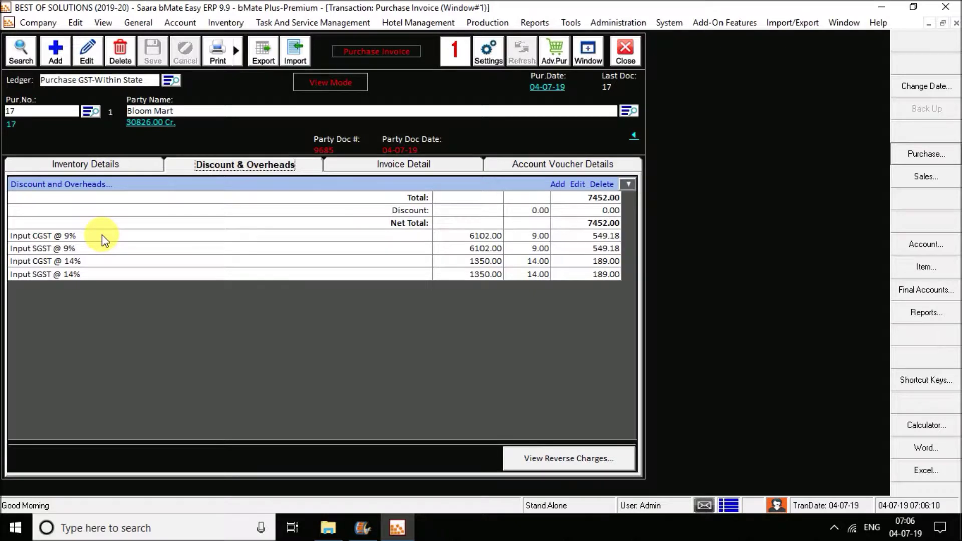
{"action": "left_click_drag", "start_coordinate": [102, 235], "coordinate": [111, 256]}
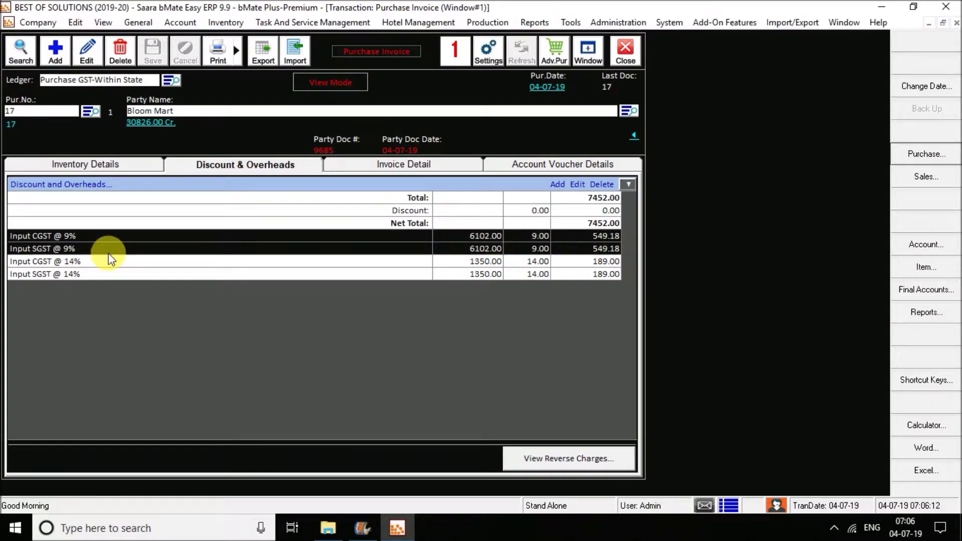
{"action": "left_click_drag", "start_coordinate": [108, 259], "coordinate": [115, 281]}
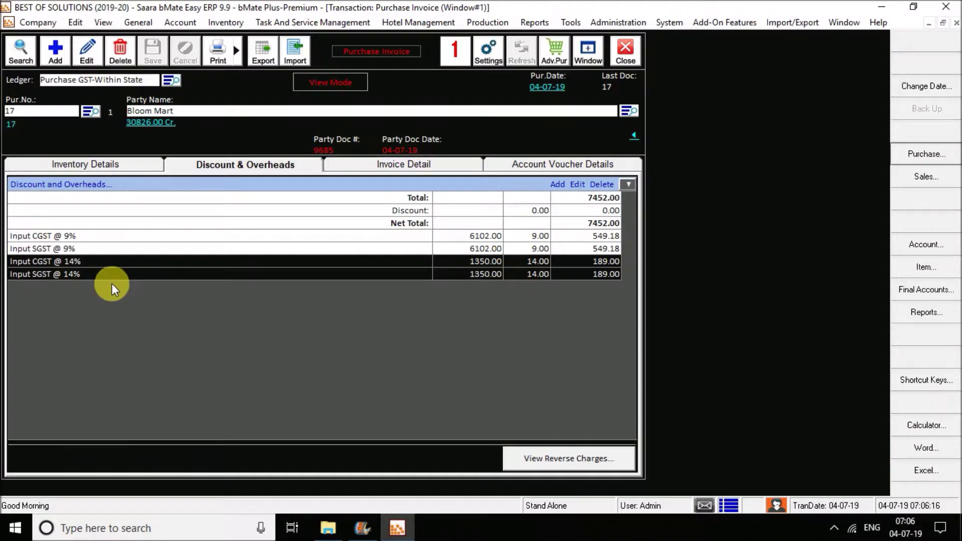
{"action": "left_click", "coordinate": [100, 168]}
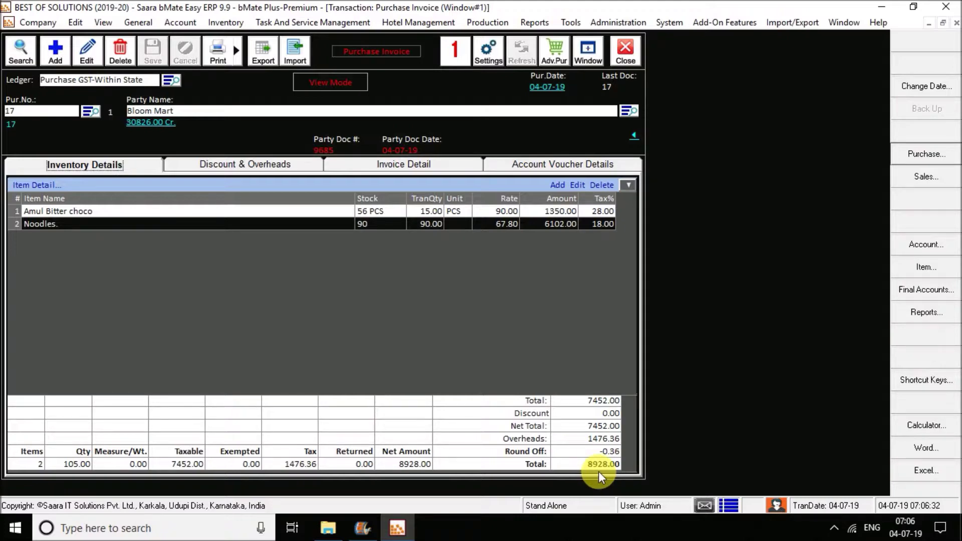
{"action": "left_click", "coordinate": [625, 50]}
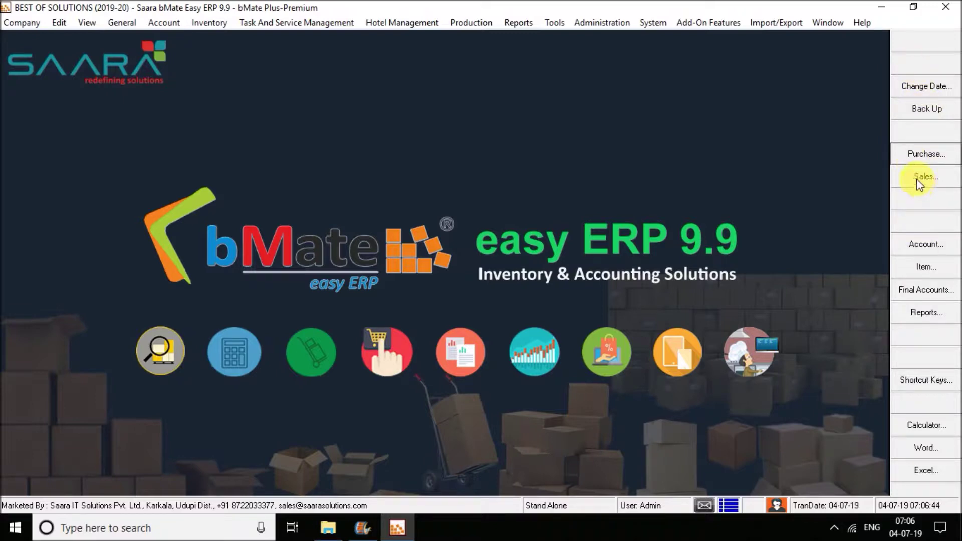
Step: Start a new CASH sales invoice with 2 Amul Bitter choco at 125.00
{"action": "left_click", "coordinate": [912, 180]}
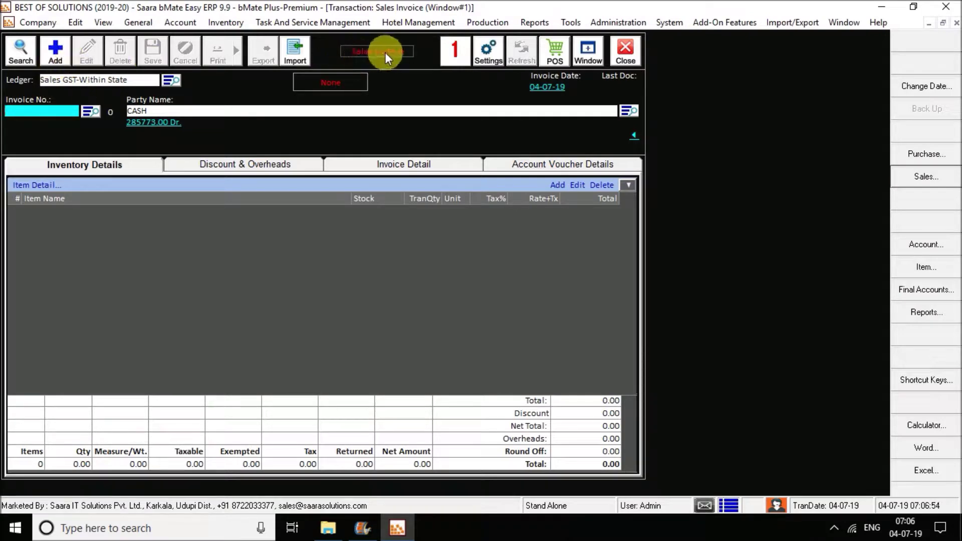
{"action": "left_click", "coordinate": [56, 60]}
{"action": "left_click", "coordinate": [171, 115]}
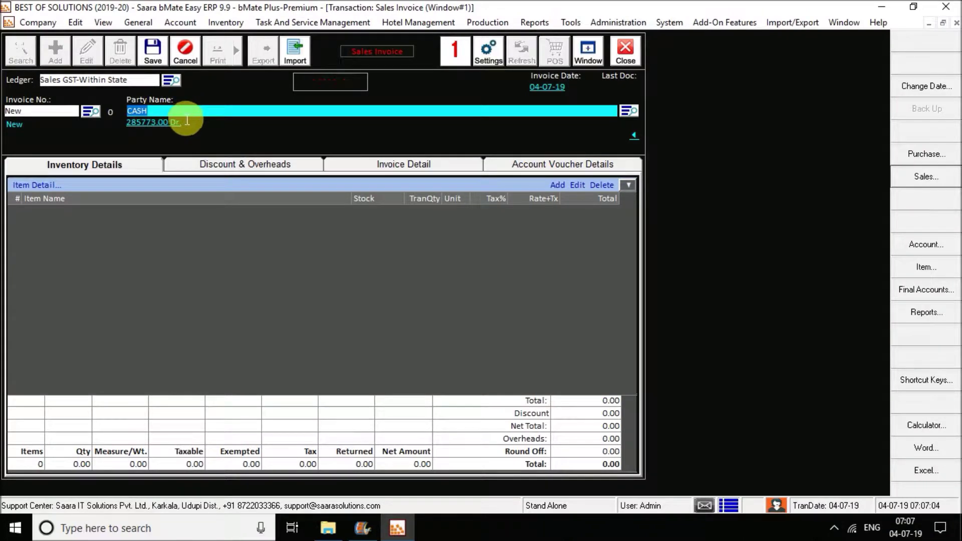
{"action": "key", "text": "Return"}
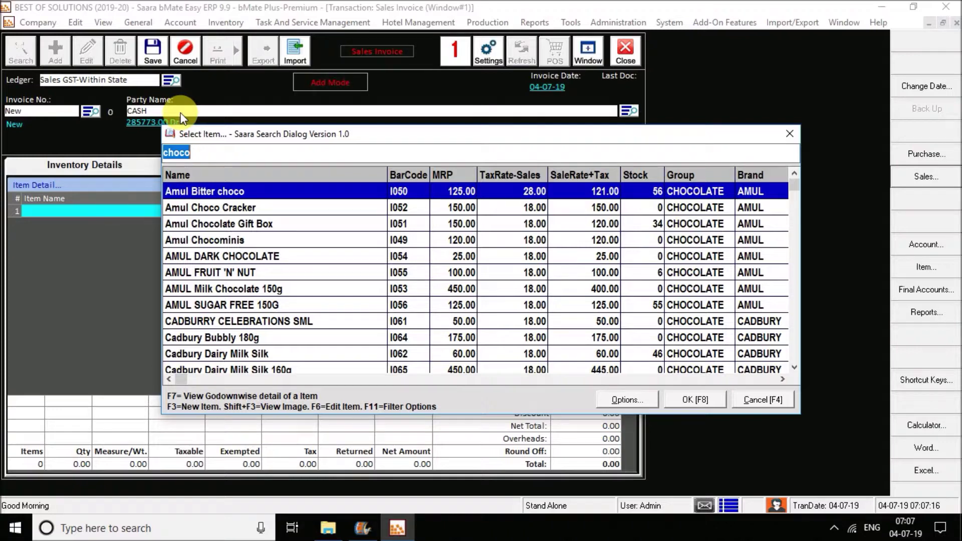
{"action": "key", "text": "Return"}
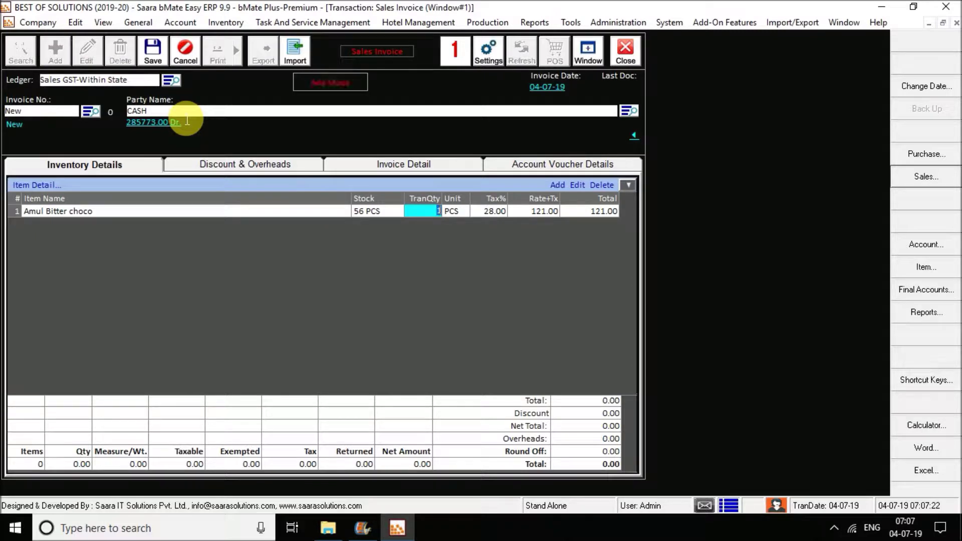
{"action": "type", "text": "2"}
{"action": "key", "text": "Return"}
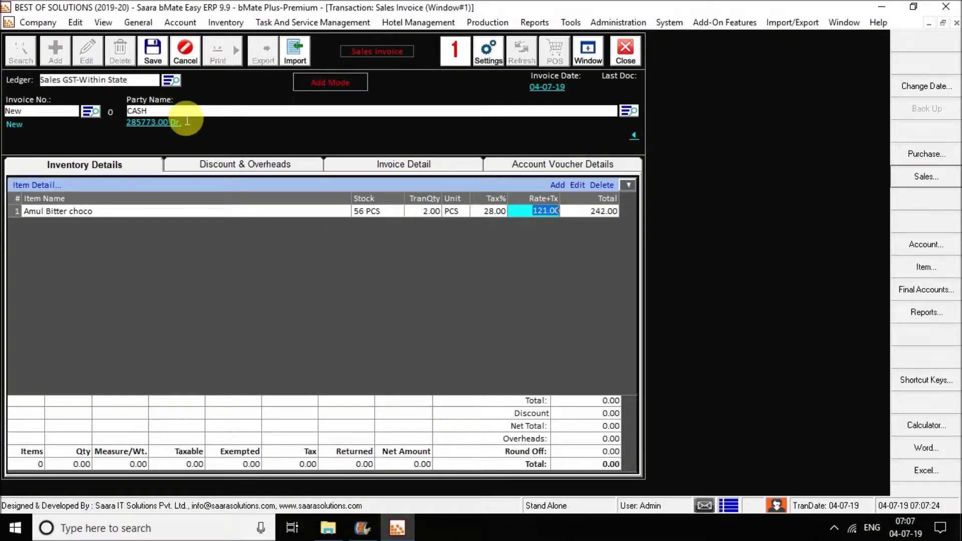
{"action": "key", "text": "Return"}
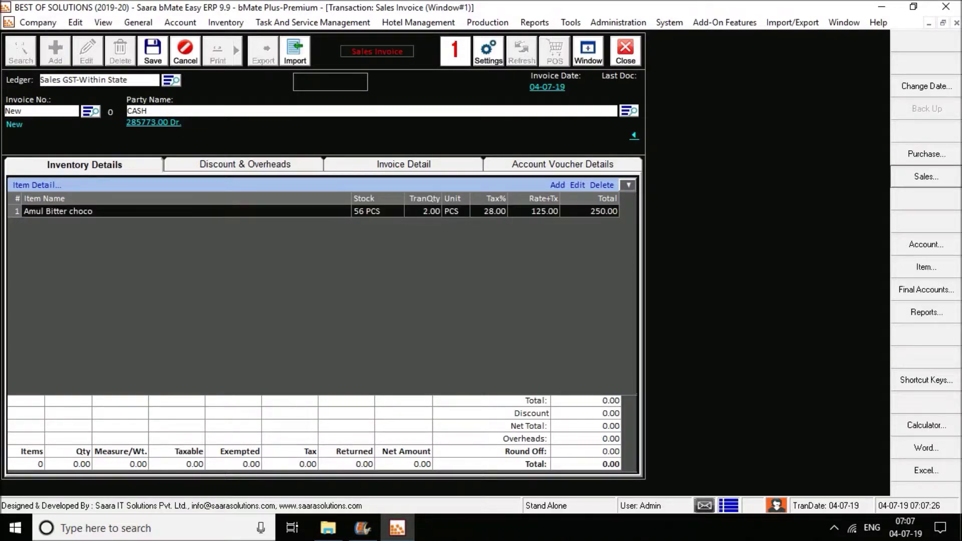
Step: Add Cadbury Dairy Milk Silk as the second item, bringing the total to 310.00
{"action": "key", "text": "Return"}
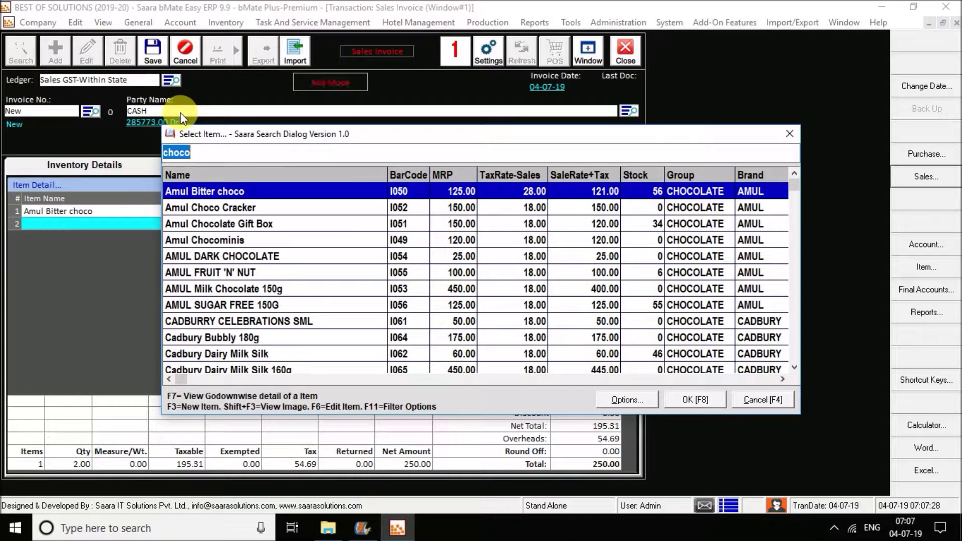
{"action": "type", "text": "dairy"}
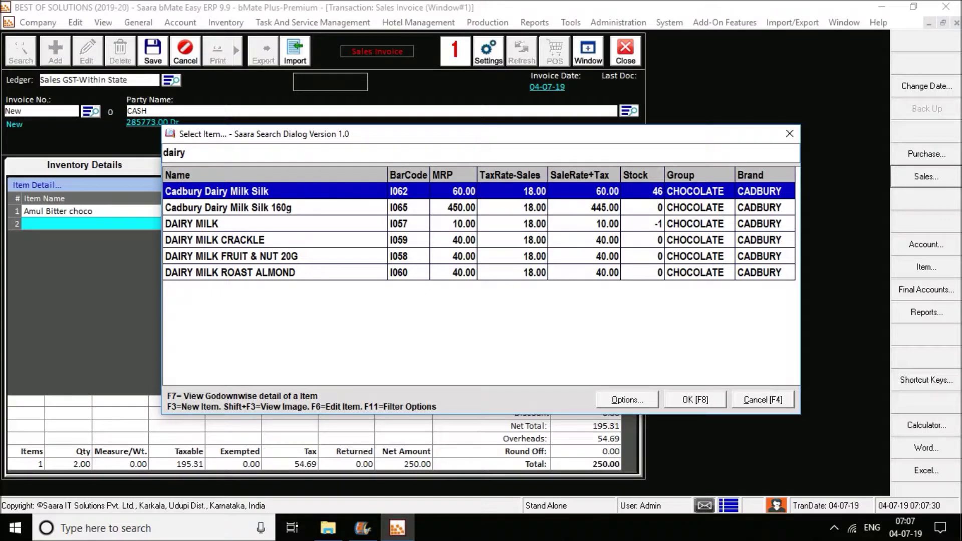
{"action": "key", "text": "Return"}
{"action": "key", "text": "Return"}
{"action": "key", "text": "Return"}
{"action": "key", "text": "Escape"}
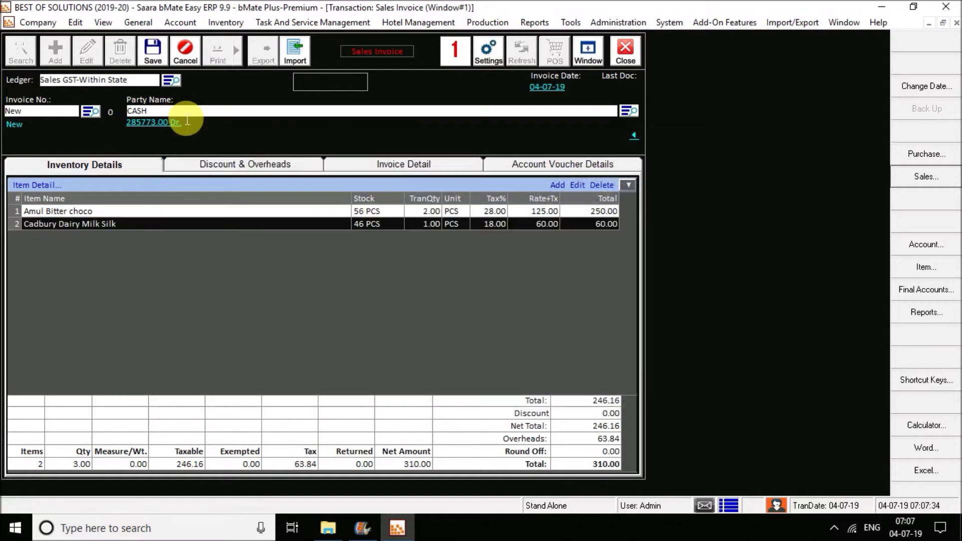
Step: Save invoice 27 and preview it in the 'Invoice - Sales(RTF - 3 inch)' format
{"action": "left_click", "coordinate": [153, 52]}
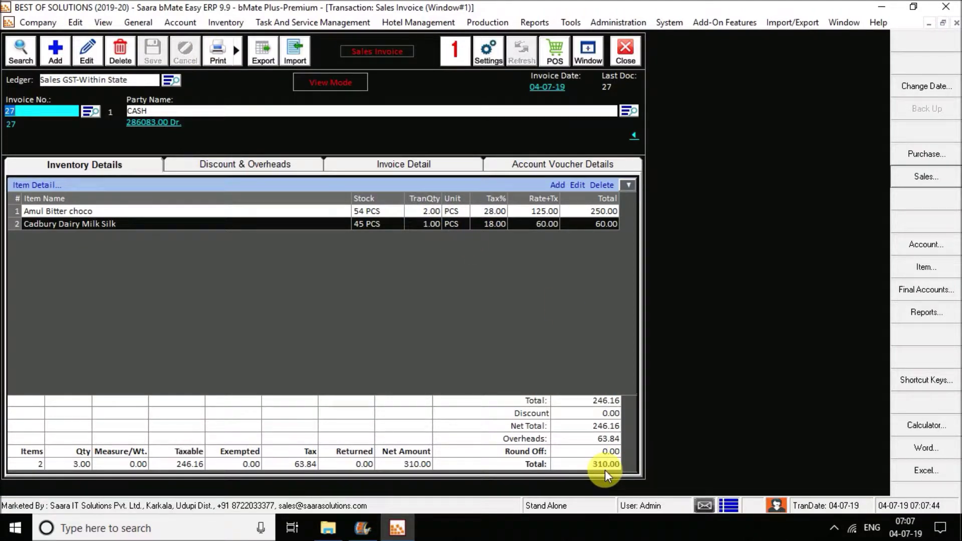
{"action": "left_click", "coordinate": [220, 60]}
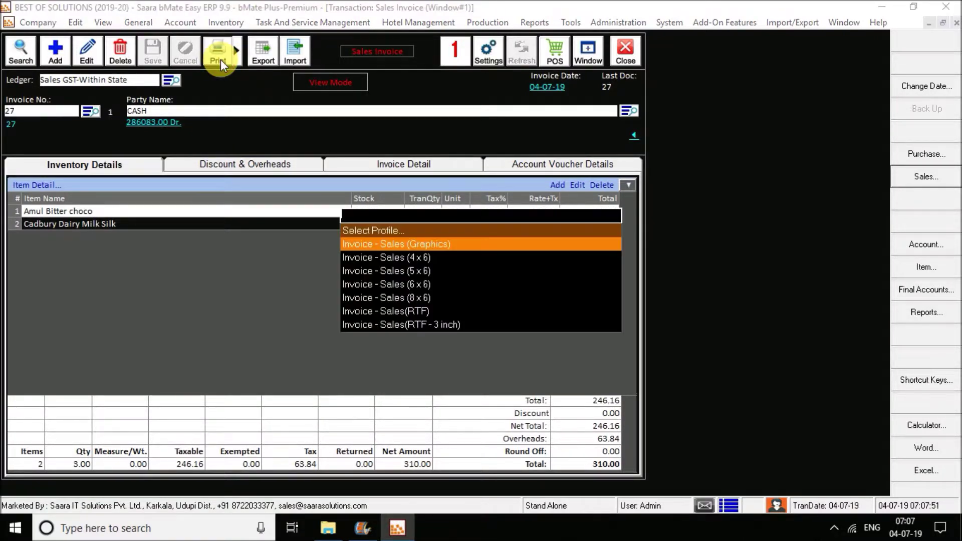
{"action": "left_click", "coordinate": [434, 325]}
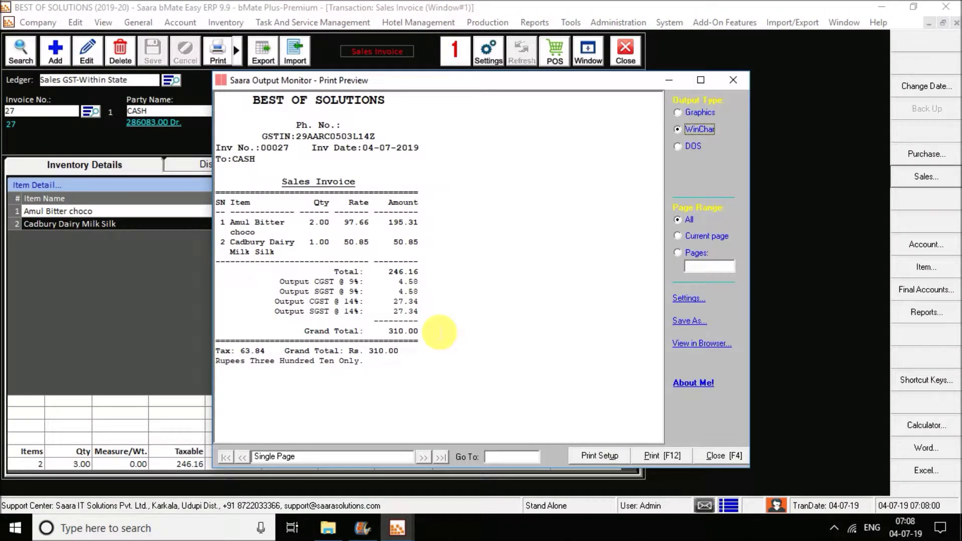
{"action": "left_click", "coordinate": [734, 79]}
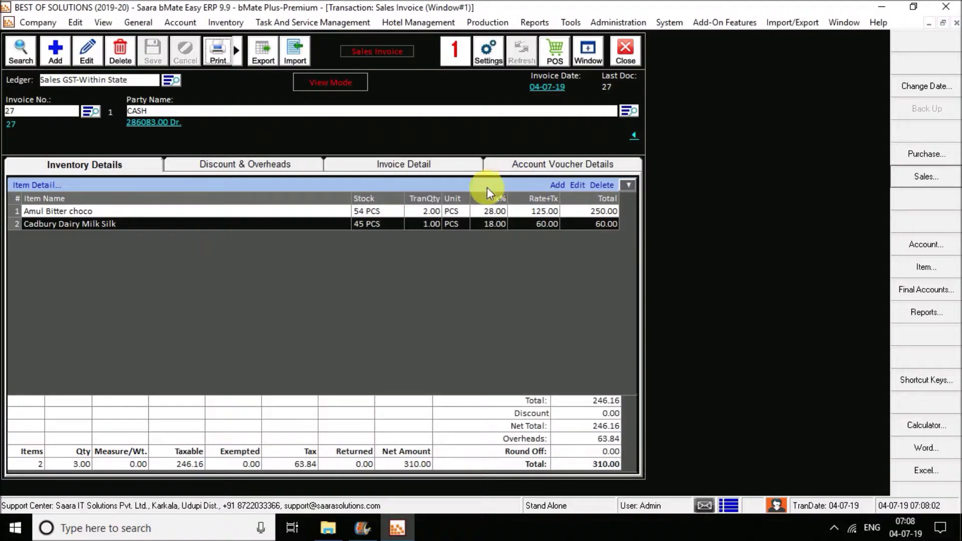
Step: Preview the invoice again in the 'Invoice - Sales (4 x 6)' format
{"action": "left_click", "coordinate": [223, 49]}
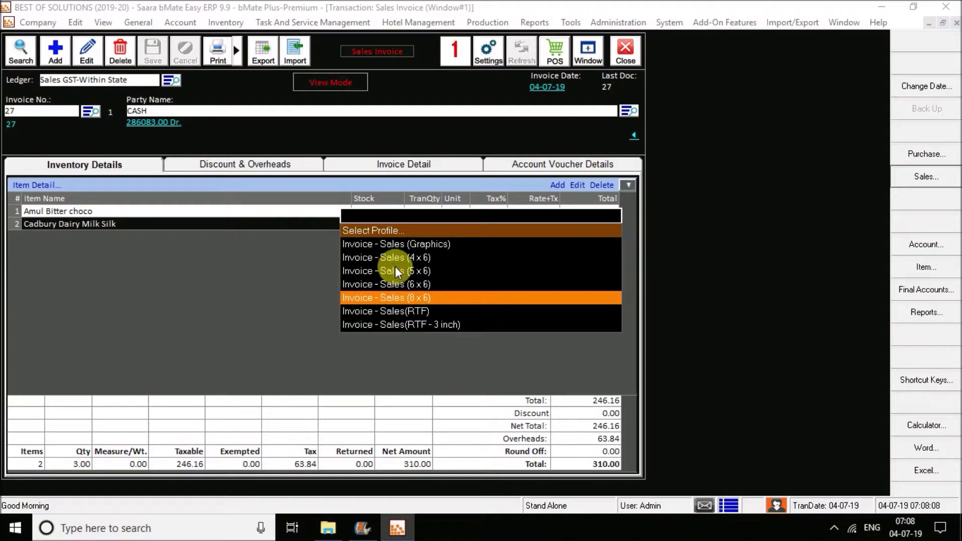
{"action": "left_click", "coordinate": [385, 257]}
{"action": "left_click", "coordinate": [728, 83]}
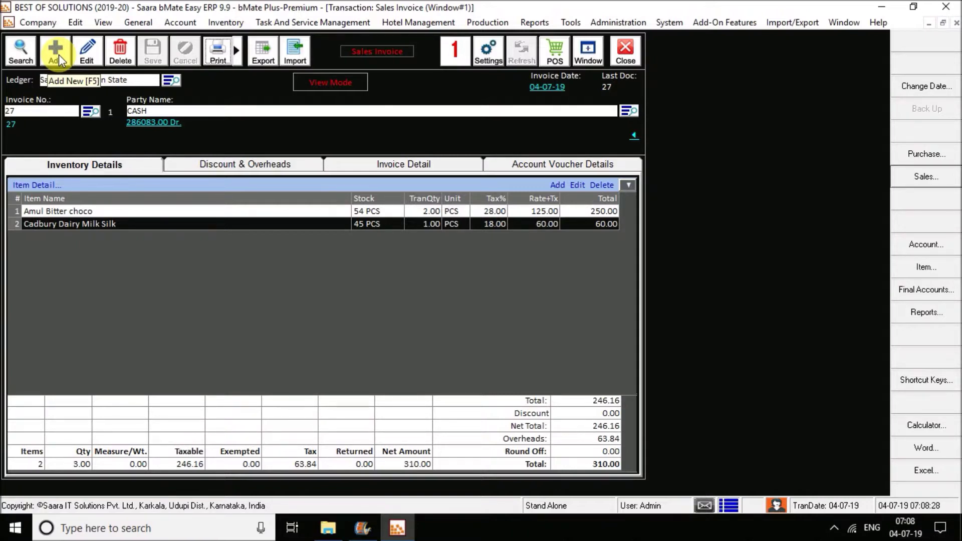
Step: Start sales invoice 28 with Ayush Agencies as the customer instead of CASH
{"action": "left_click", "coordinate": [58, 55]}
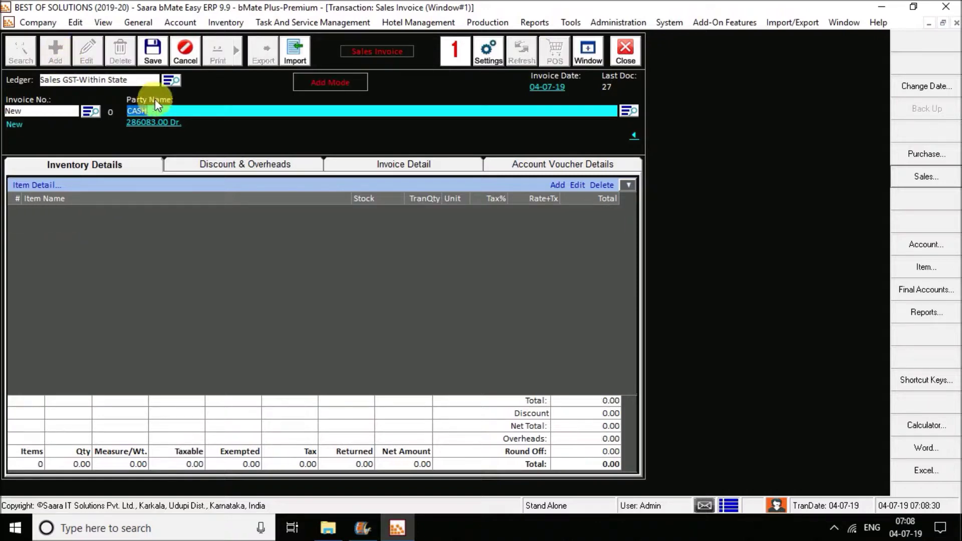
{"action": "key", "text": "BackSpace"}
{"action": "key", "text": "Return"}
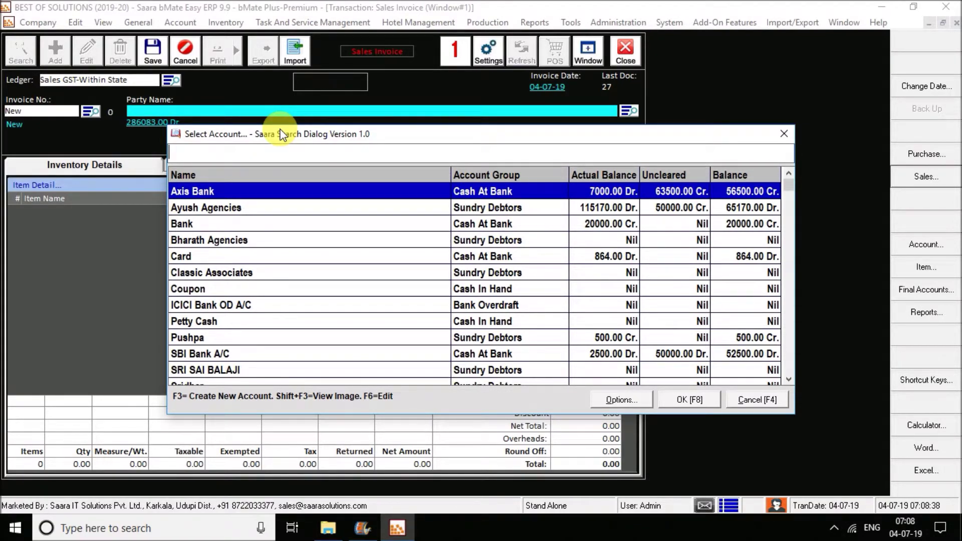
{"action": "type", "text": "ayush"}
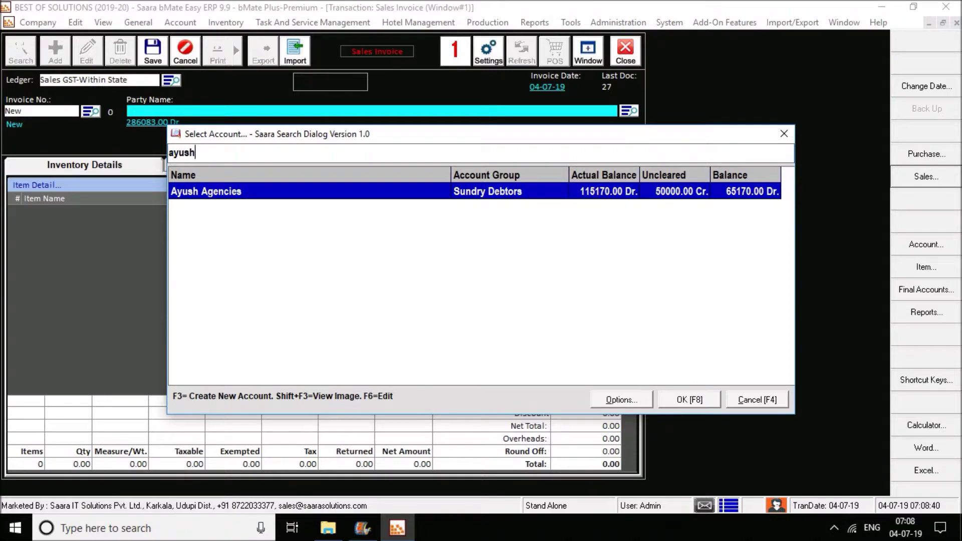
{"action": "key", "text": "Return"}
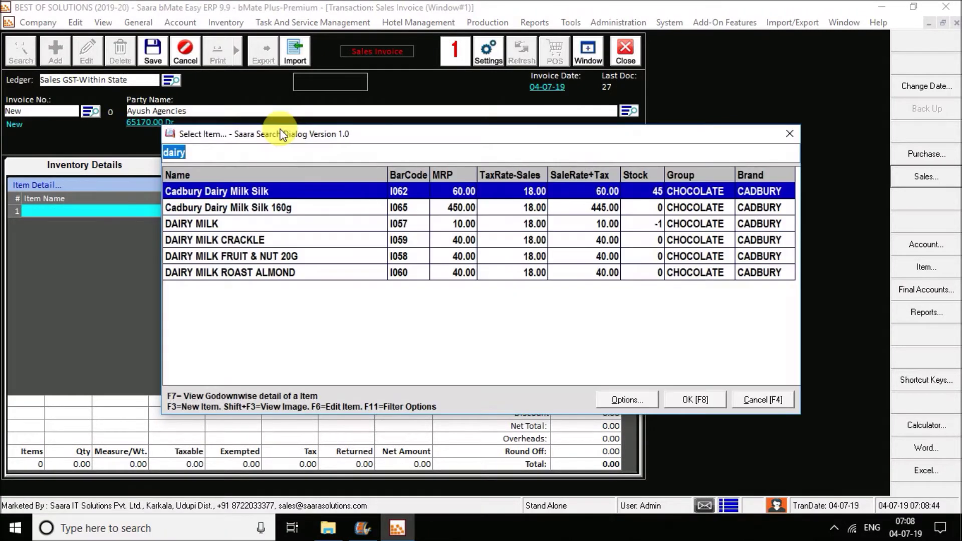
Step: Add one Cadbury Dairy Milk Silk at 60.00 and save, accepting the bill adjustment
{"action": "key", "text": "Return"}
{"action": "key", "text": "Return"}
{"action": "key", "text": "Escape"}
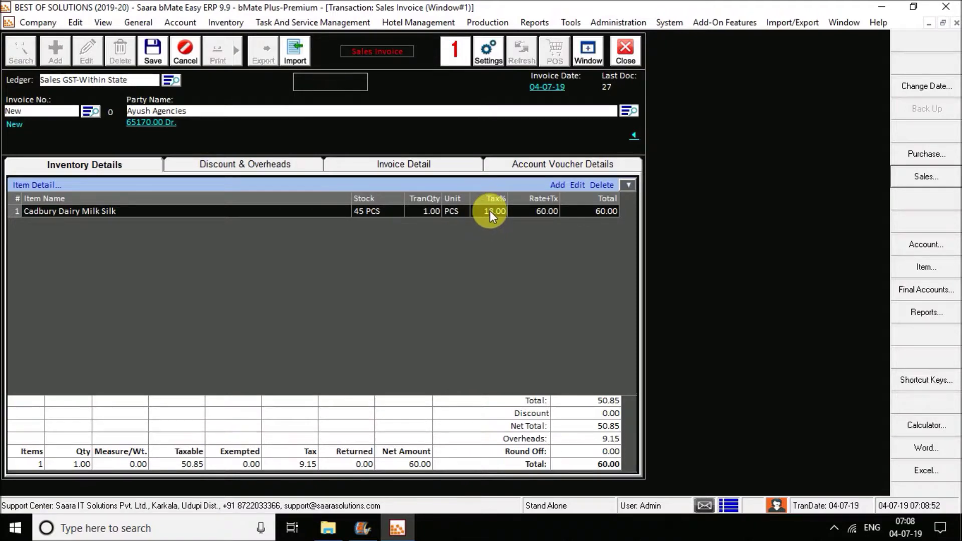
{"action": "left_click", "coordinate": [154, 54]}
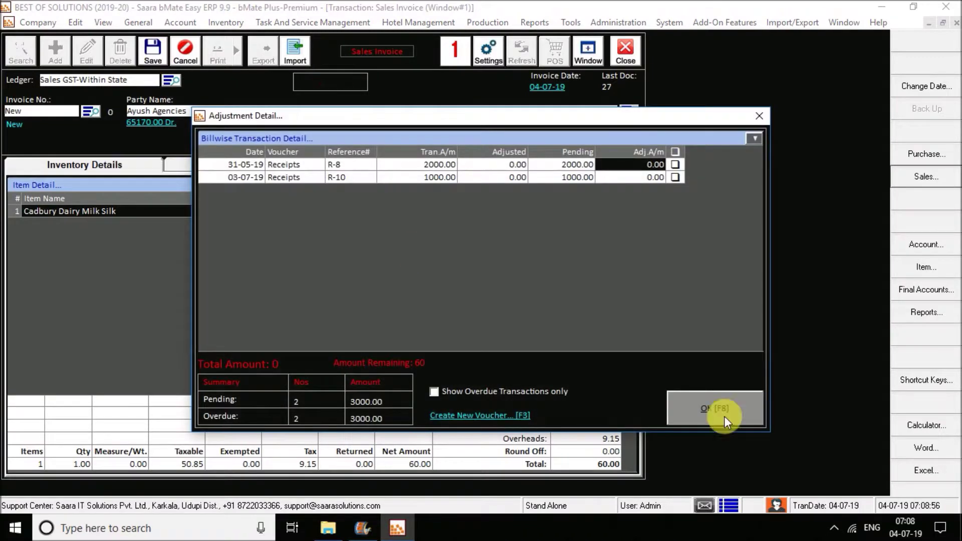
{"action": "left_click", "coordinate": [724, 407]}
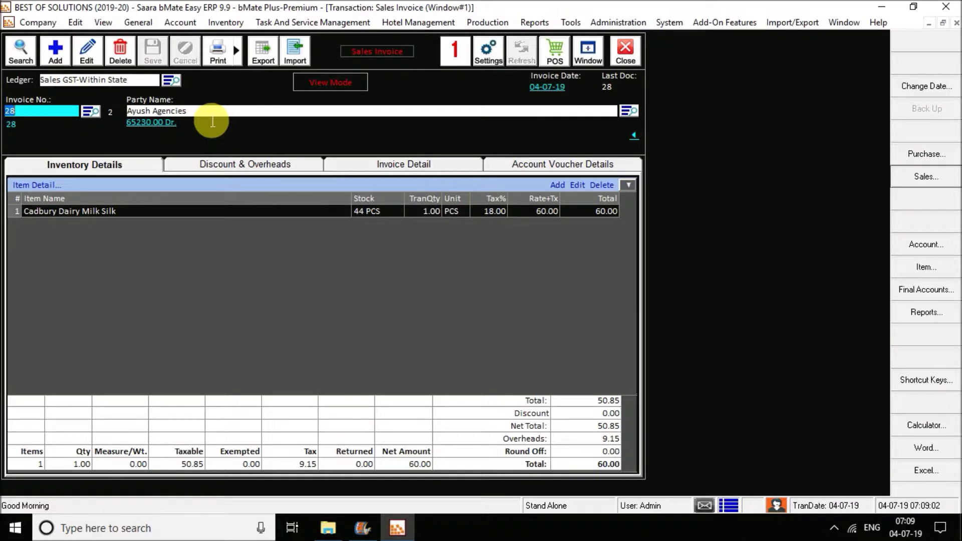
Step: Switch to point-of-sale billing and start a new bill
{"action": "left_click", "coordinate": [554, 64]}
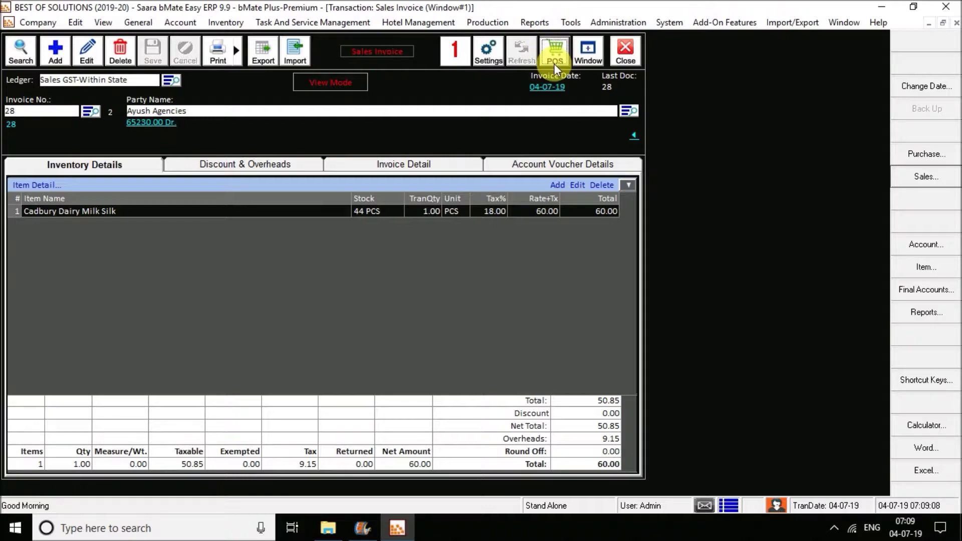
{"action": "left_click", "coordinate": [553, 58]}
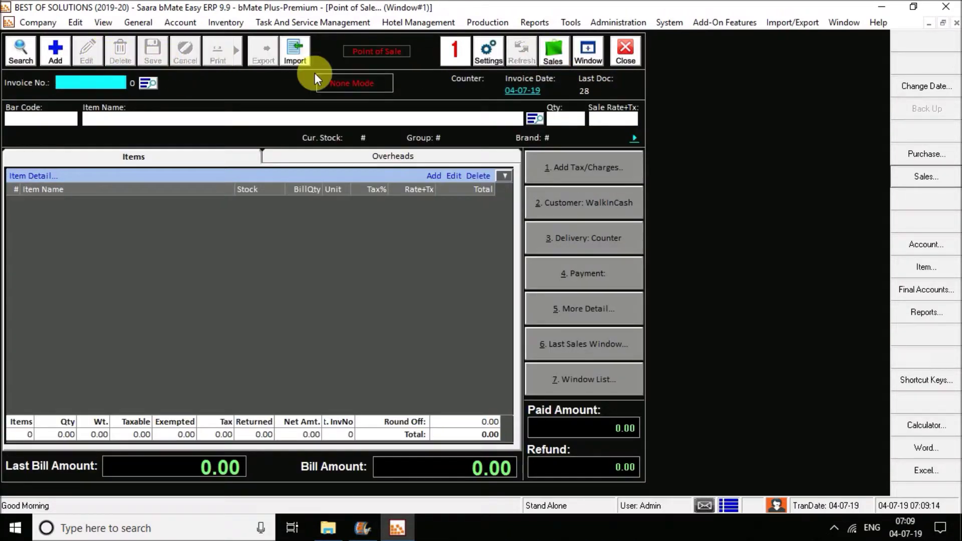
{"action": "left_click", "coordinate": [62, 53]}
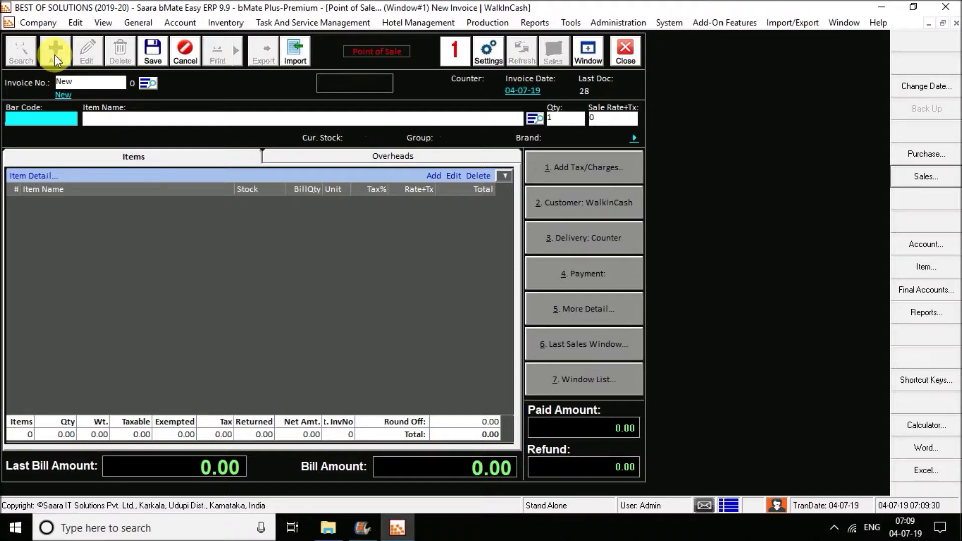
Step: Add 7UP REVIVE330ML PET by bar code I01, bringing the bill to 600.00
{"action": "key", "text": "Return"}
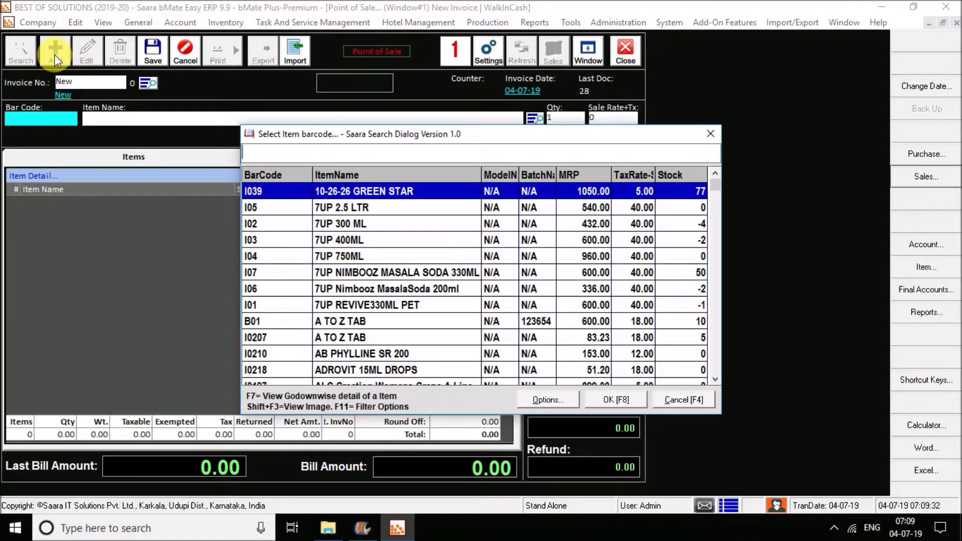
{"action": "key", "text": "Escape"}
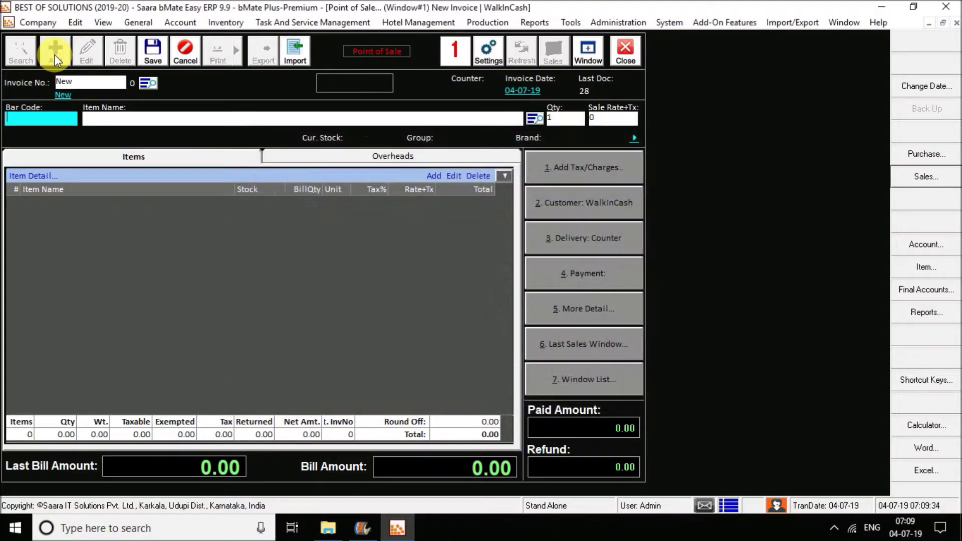
{"action": "type", "text": "I01"}
{"action": "key", "text": "Return"}
{"action": "key", "text": "Return"}
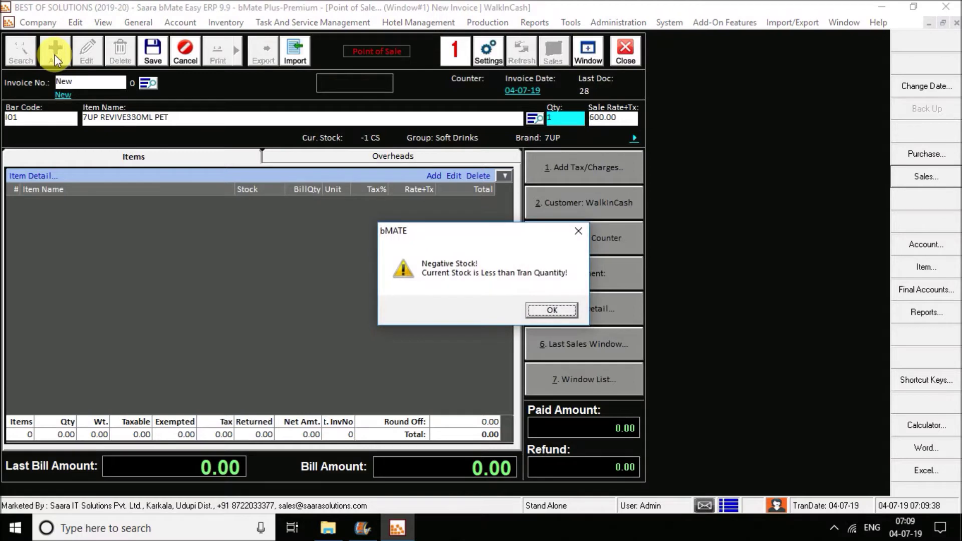
{"action": "key", "text": "Return"}
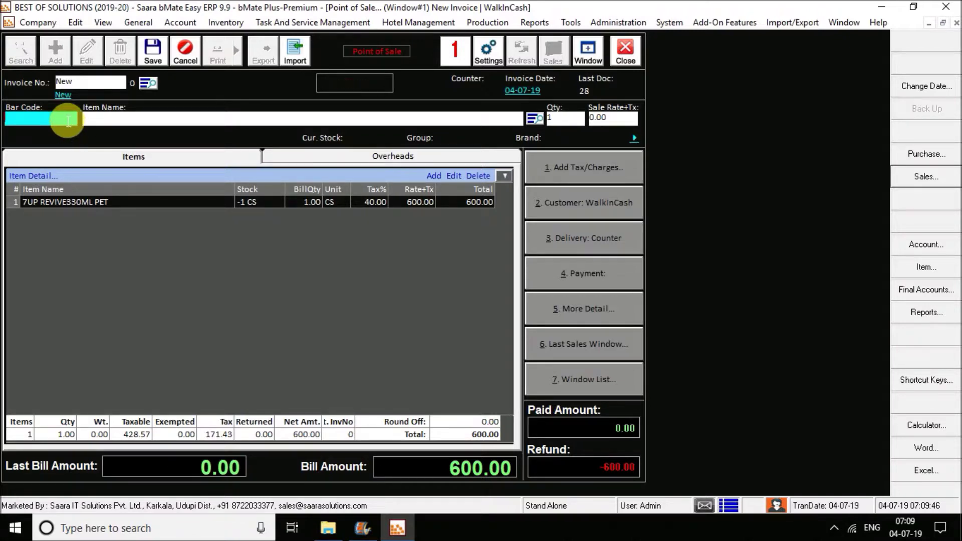
Step: Save POS bill 29 with 1000 cash paid, leaving a 400.00 refund
{"action": "left_click", "coordinate": [149, 61]}
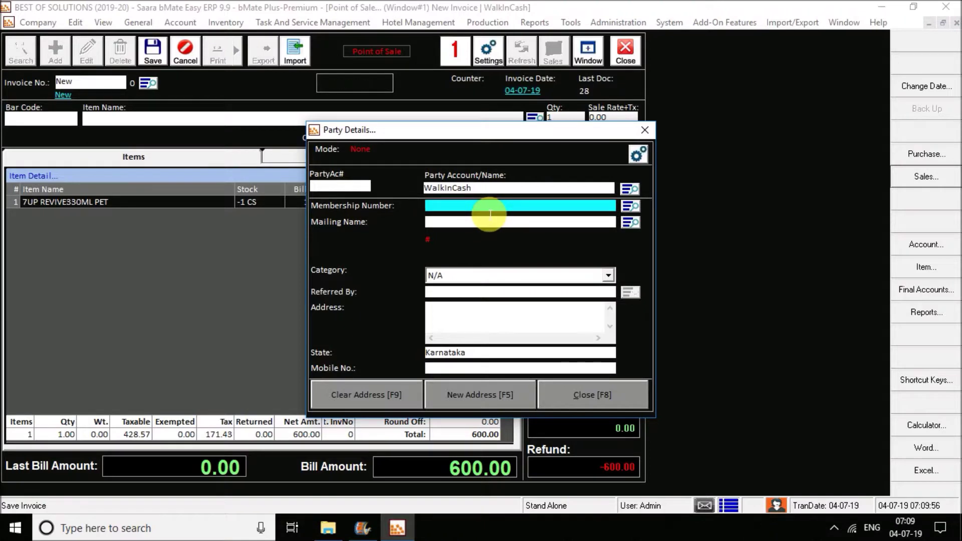
{"action": "left_click", "coordinate": [612, 385]}
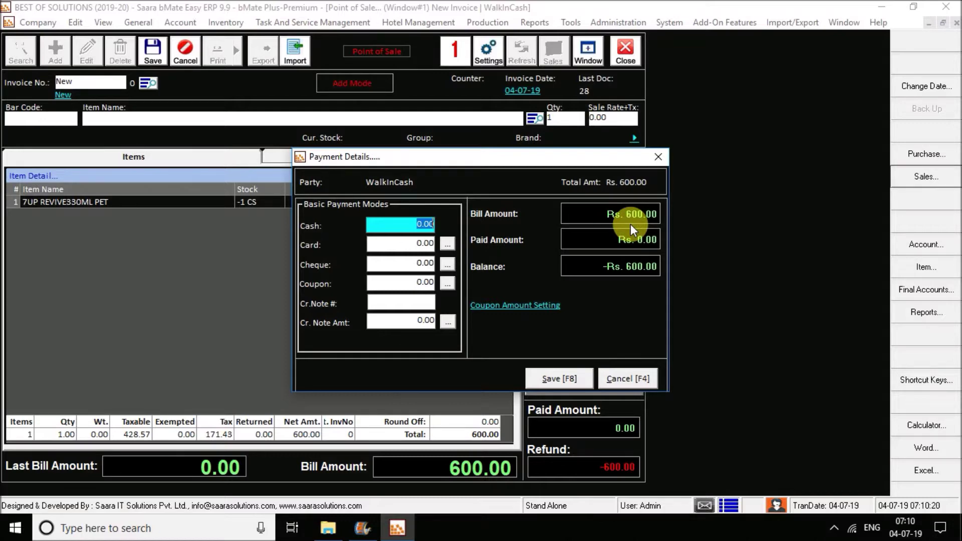
{"action": "type", "text": "1000"}
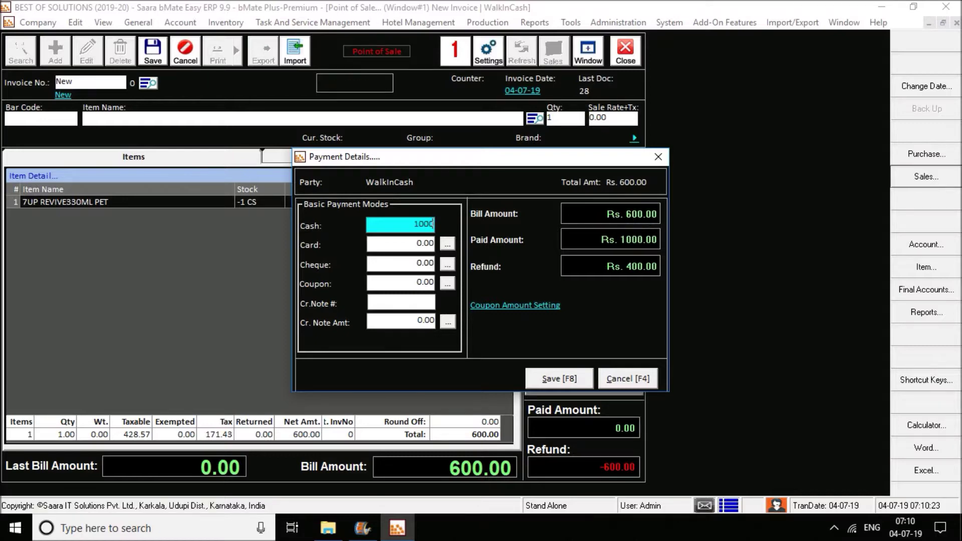
{"action": "key", "text": "Tab"}
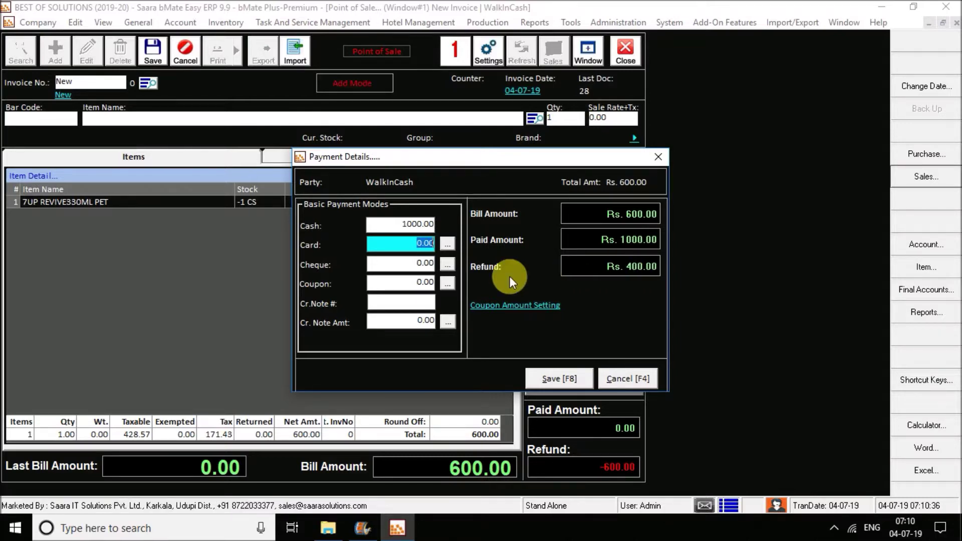
{"action": "left_click", "coordinate": [552, 374]}
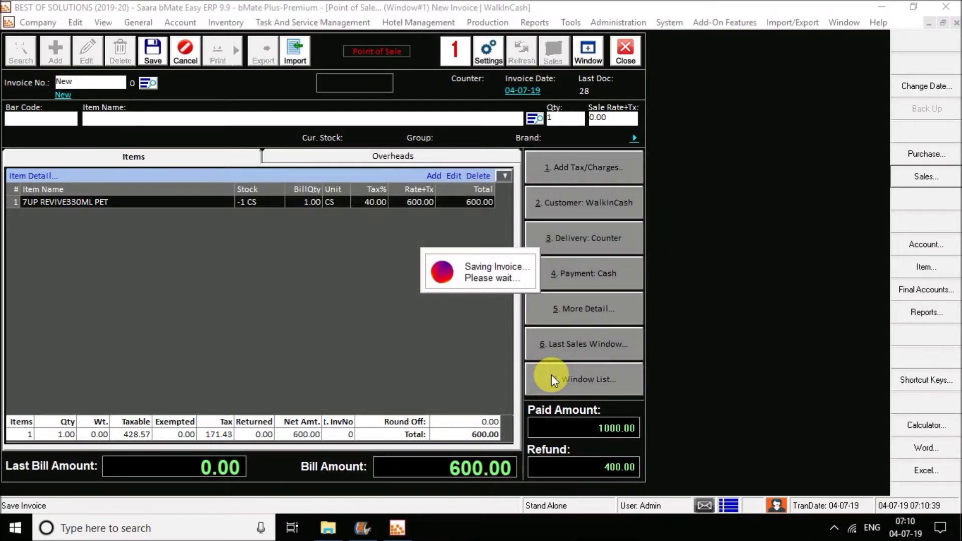
{"action": "left_click", "coordinate": [217, 53]}
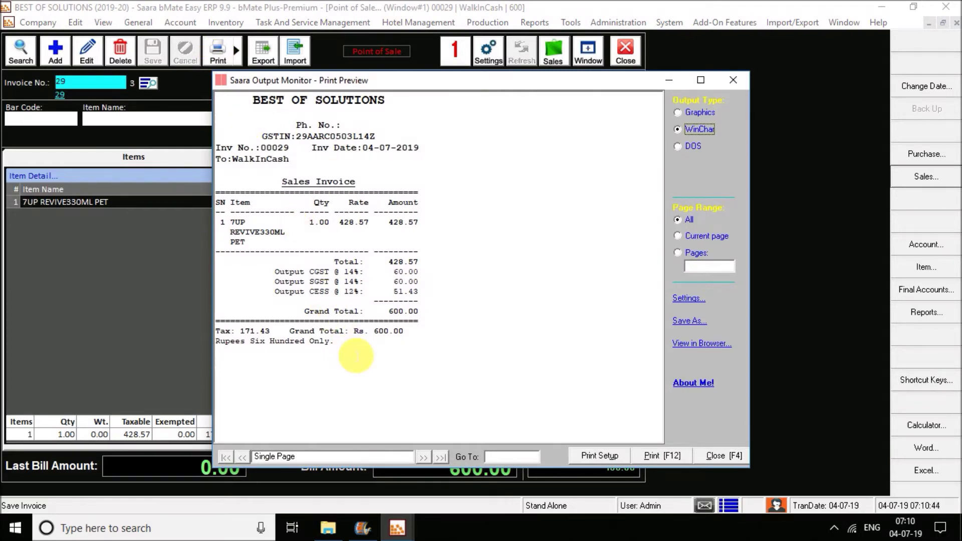
Step: Close bill 29's print preview and the point-of-sale window
{"action": "left_click", "coordinate": [734, 80]}
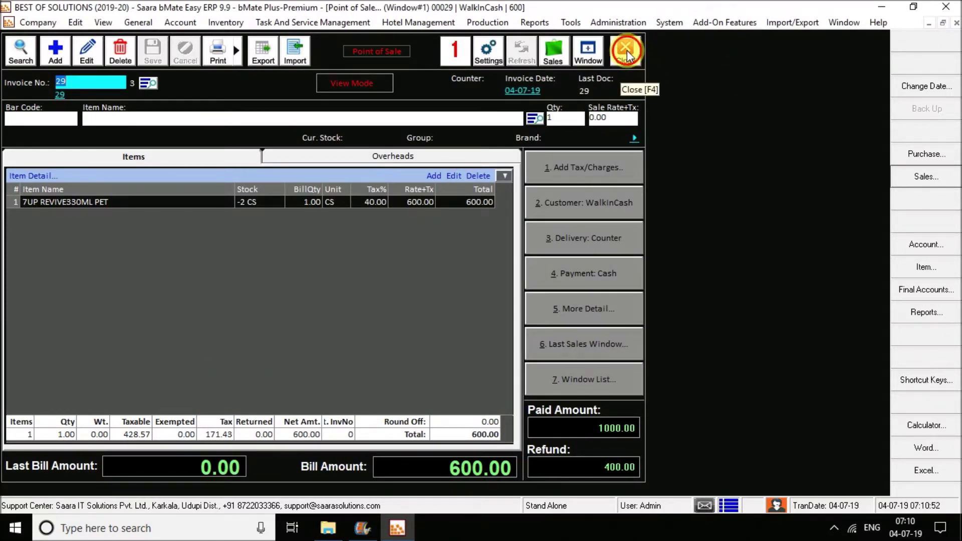
{"action": "left_click", "coordinate": [625, 51]}
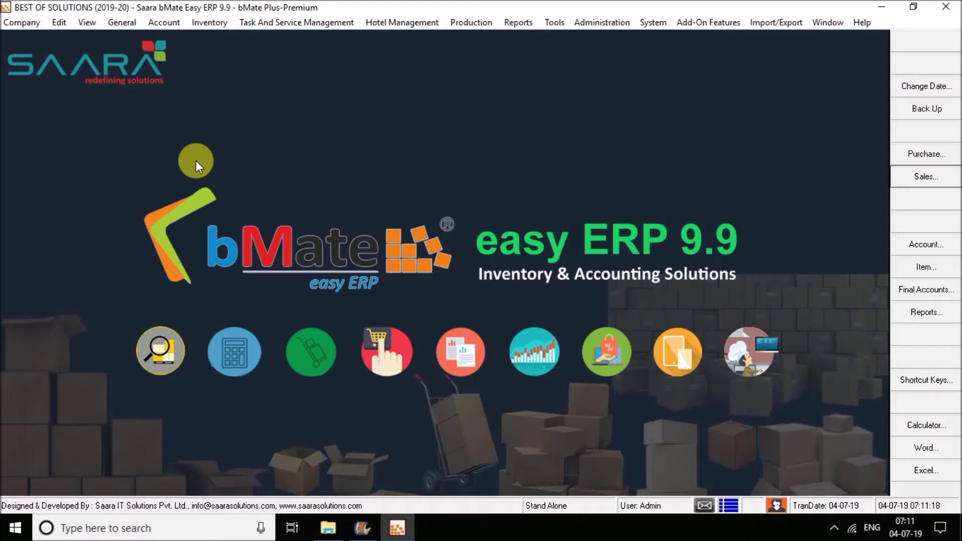
{"action": "left_click", "coordinate": [164, 23]}
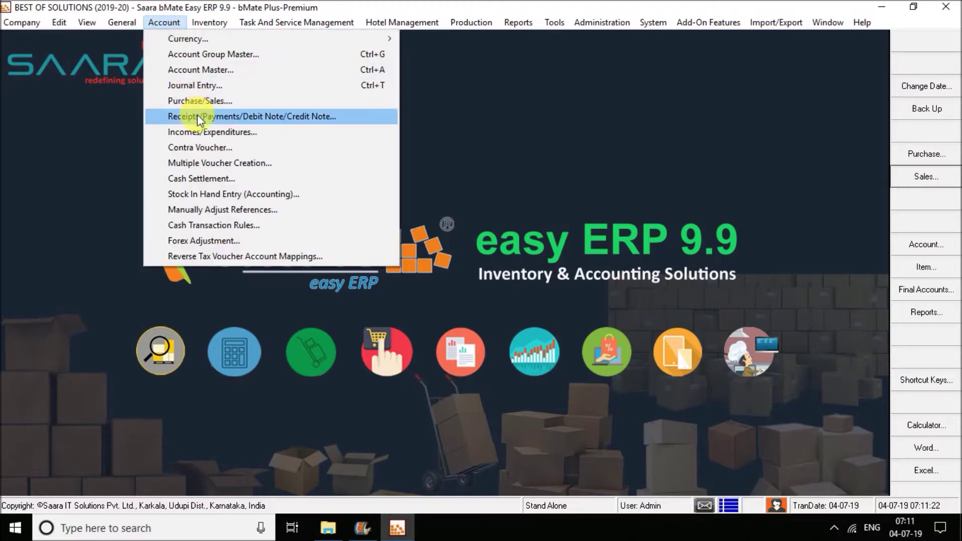
Step: Start a new cash receipt voucher for 1000
{"action": "left_click", "coordinate": [200, 120]}
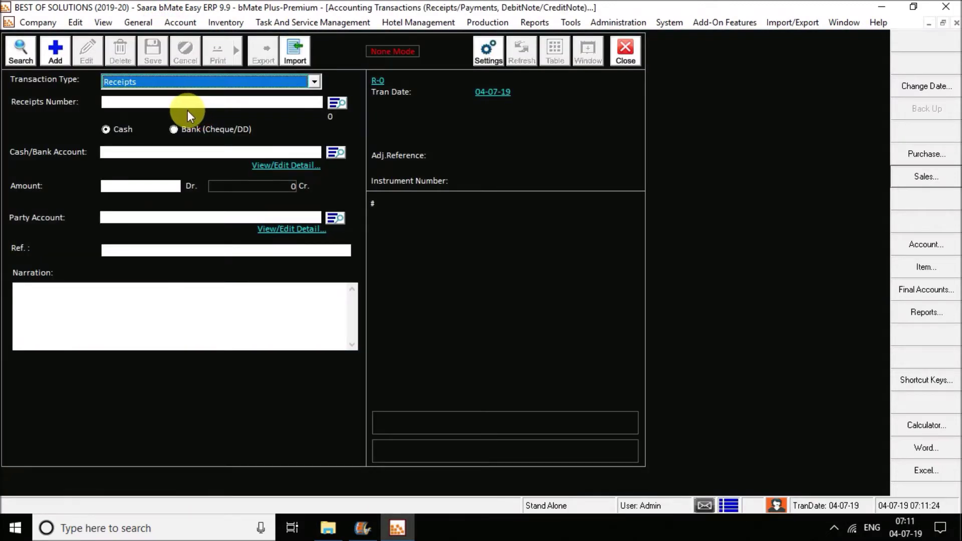
{"action": "left_click", "coordinate": [52, 51]}
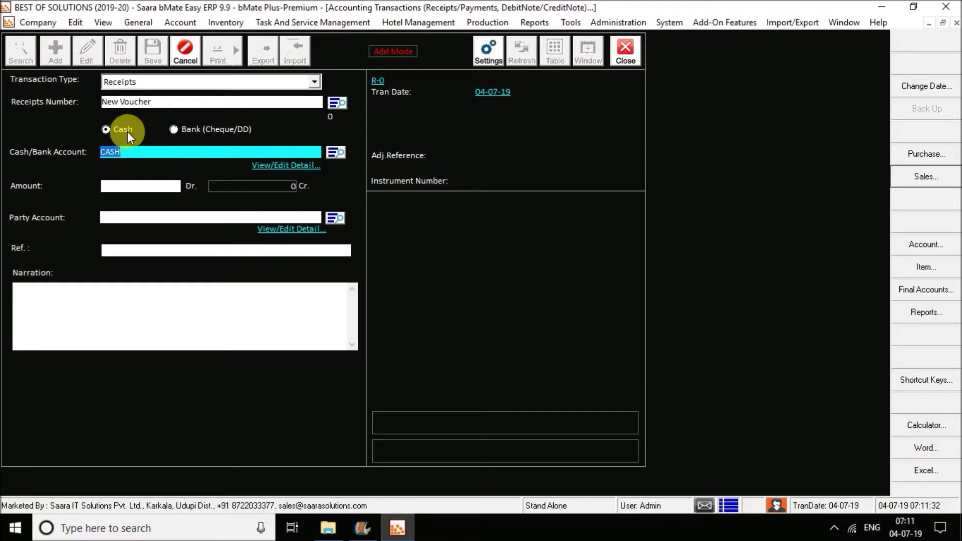
{"action": "left_click", "coordinate": [181, 129]}
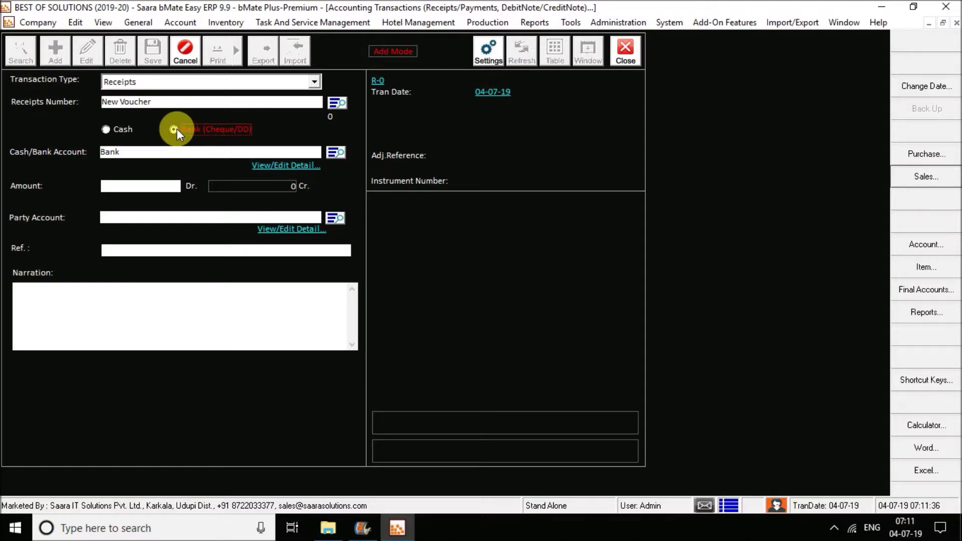
{"action": "left_click", "coordinate": [119, 129]}
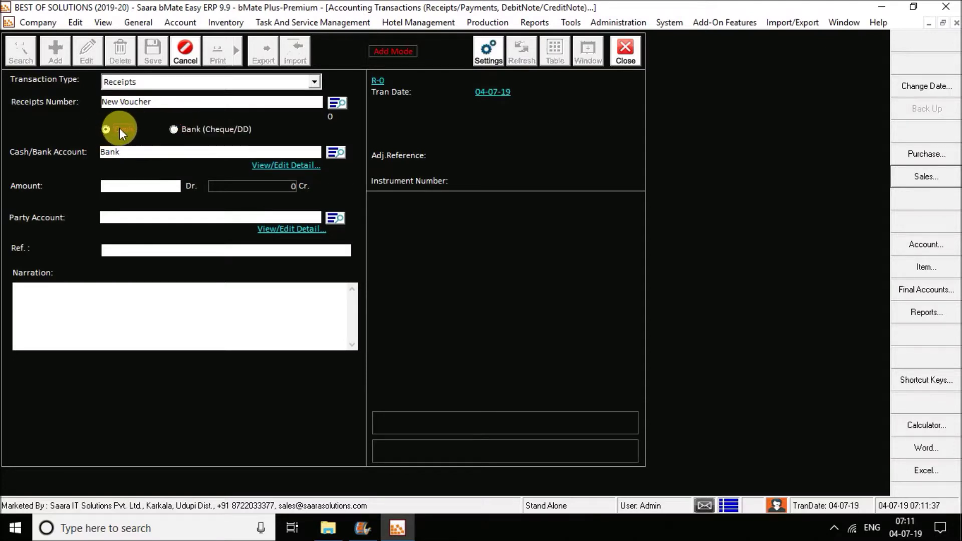
{"action": "left_click", "coordinate": [133, 184]}
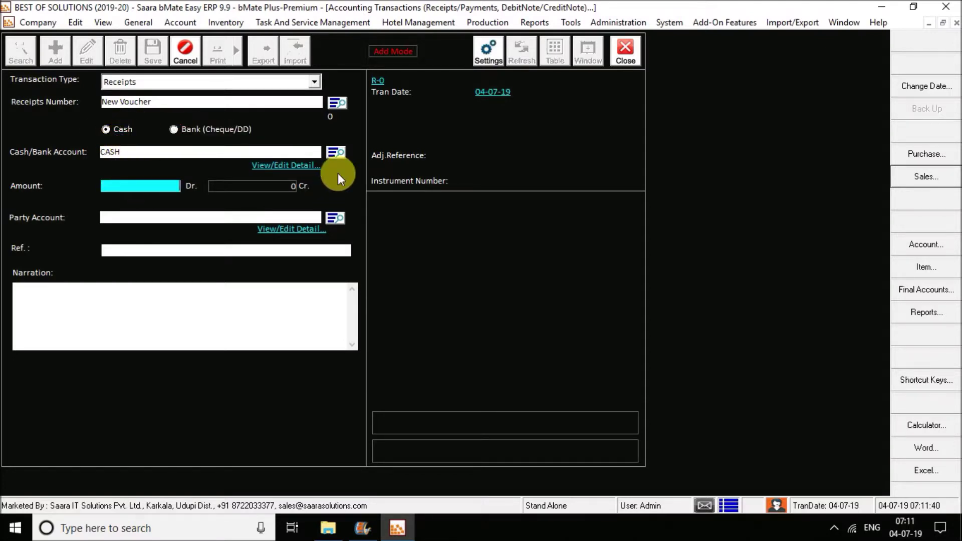
{"action": "type", "text": "1000"}
{"action": "key", "text": "Return"}
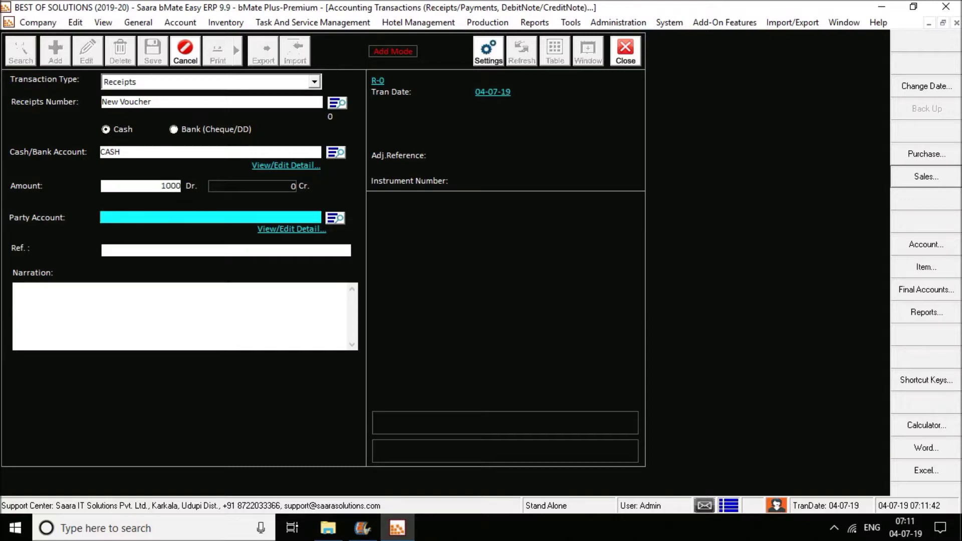
Step: Credit the receipt to Ayush Agencies, save it, then close the transactions window
{"action": "key", "text": "Return"}
{"action": "key", "text": "Return"}
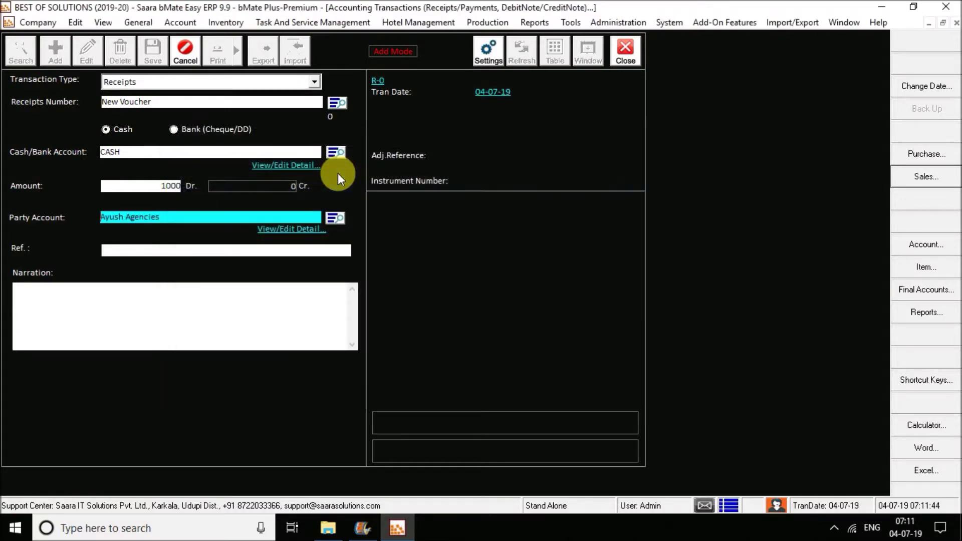
{"action": "key", "text": "Return"}
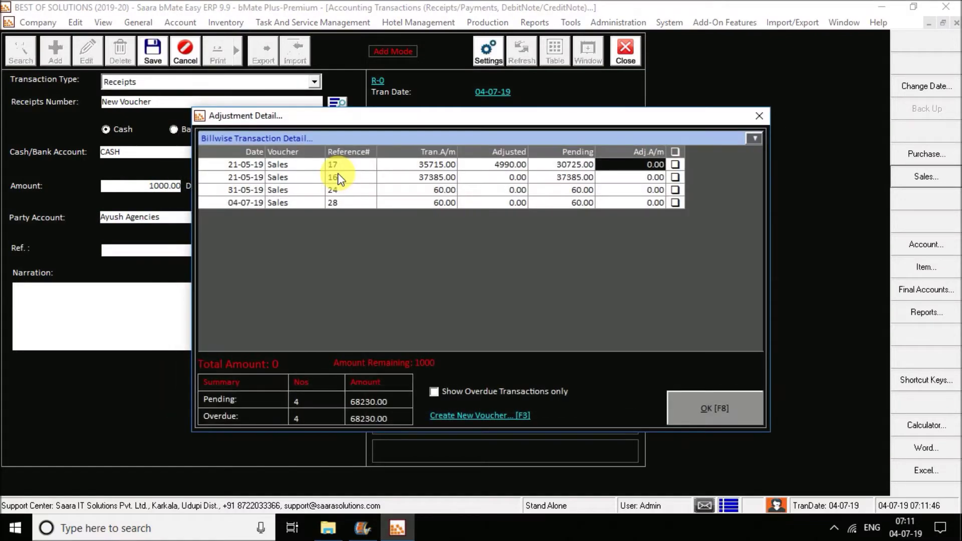
{"action": "left_click", "coordinate": [730, 408]}
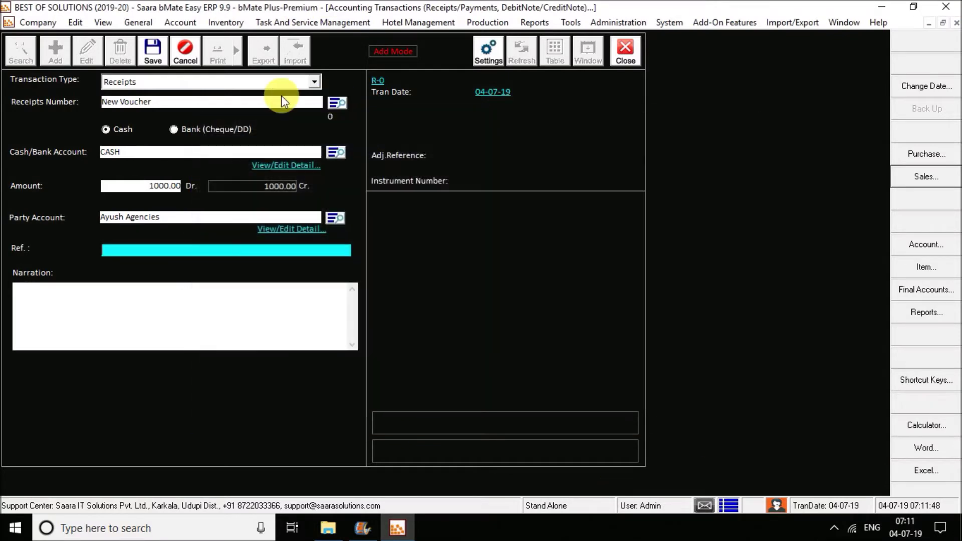
{"action": "left_click", "coordinate": [154, 53]}
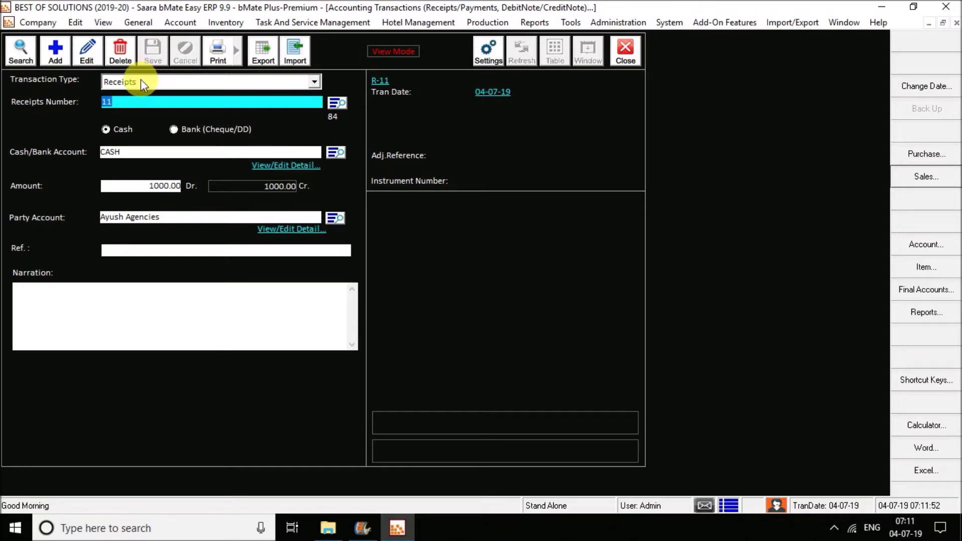
{"action": "left_click", "coordinate": [203, 84]}
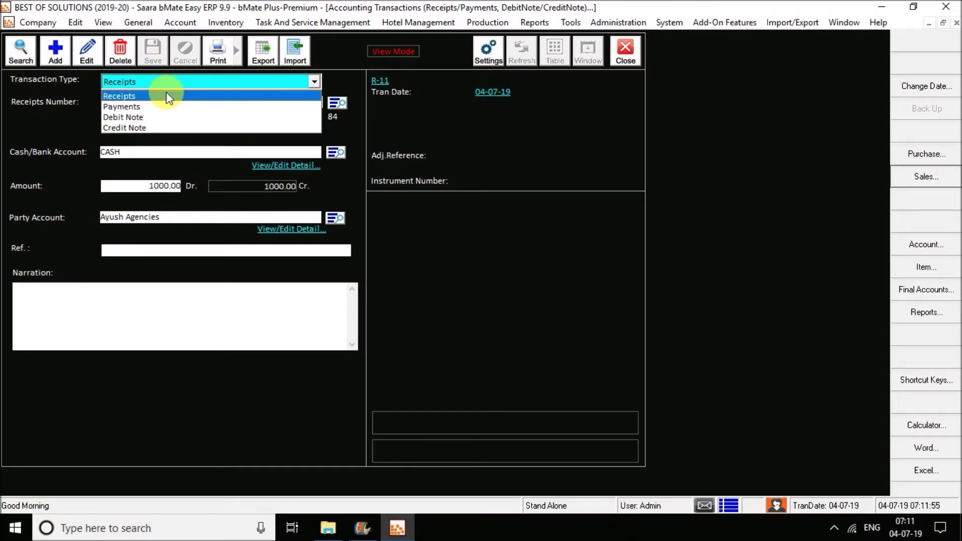
{"action": "left_click", "coordinate": [136, 107]}
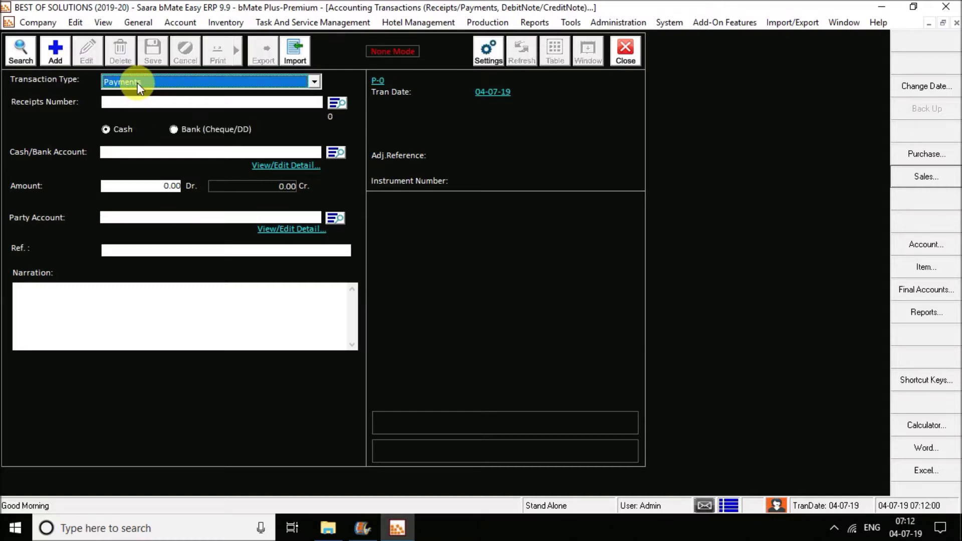
{"action": "left_click", "coordinate": [628, 52]}
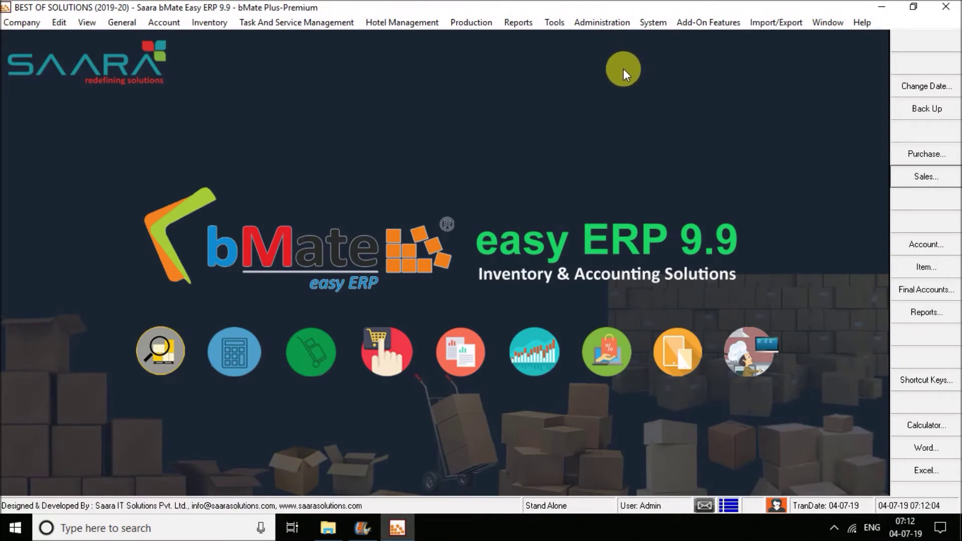
Step: Open the Challan/Invoice/Document List report from Report Grids
{"action": "left_click", "coordinate": [912, 317]}
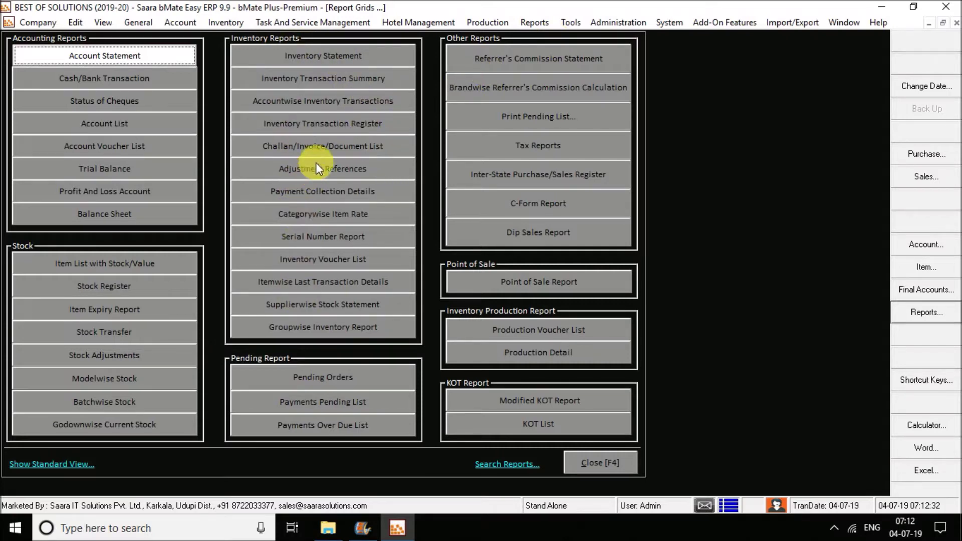
{"action": "left_click", "coordinate": [324, 150]}
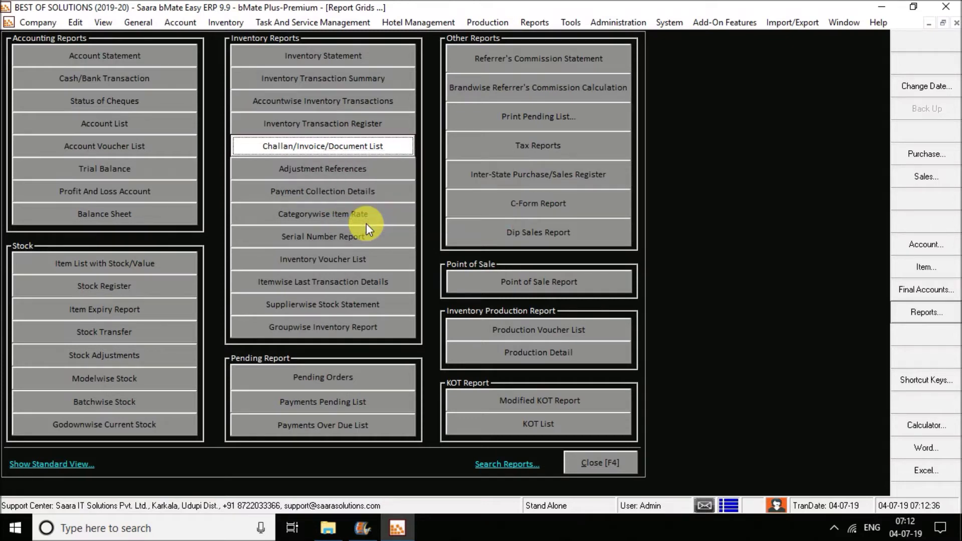
{"action": "key", "text": "Return"}
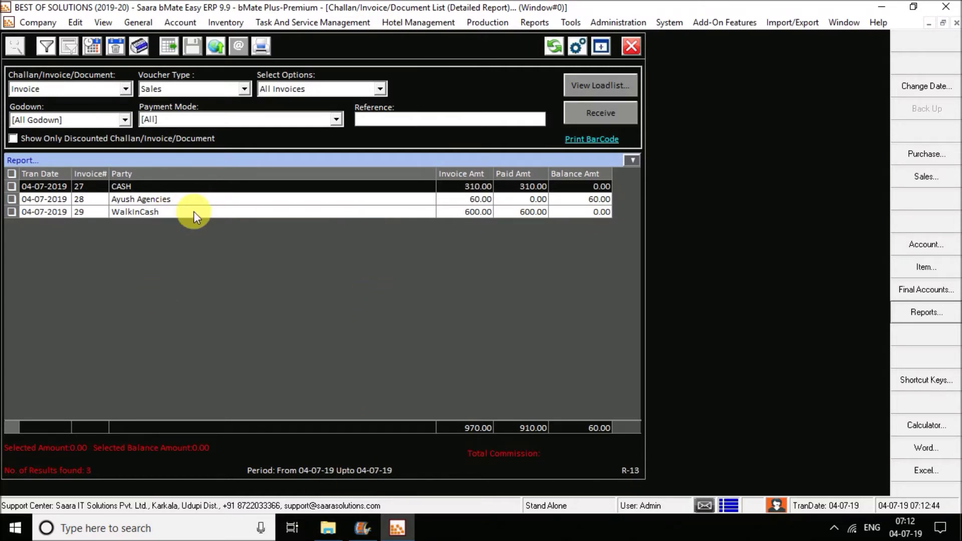
Step: Toggle the list's voucher type to Purchase and back to Sales
{"action": "left_click", "coordinate": [203, 89]}
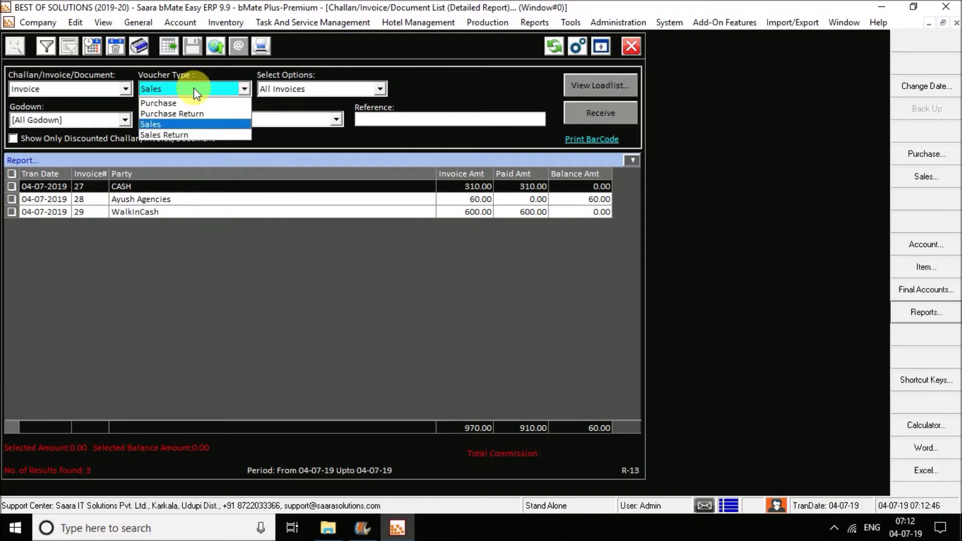
{"action": "left_click", "coordinate": [175, 103]}
{"action": "left_click", "coordinate": [173, 89]}
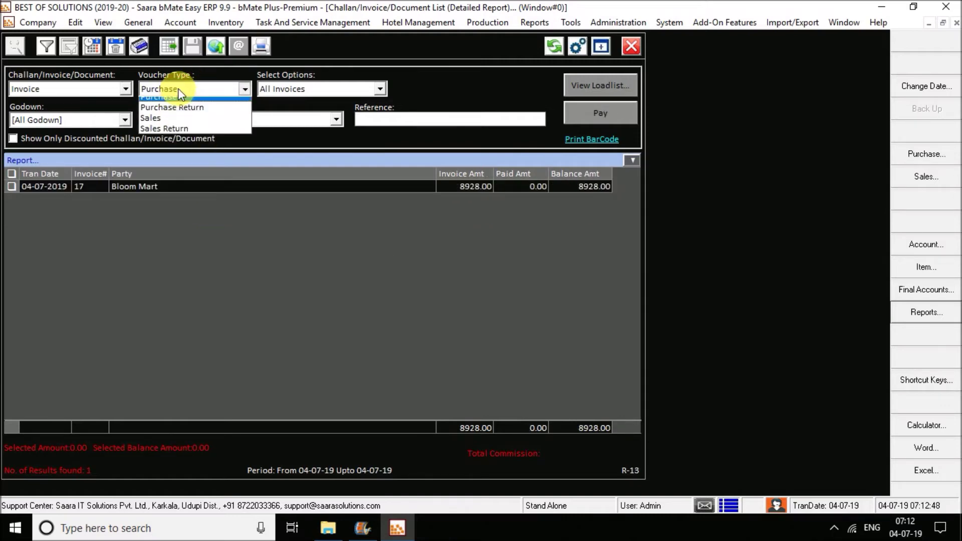
{"action": "left_click", "coordinate": [171, 124]}
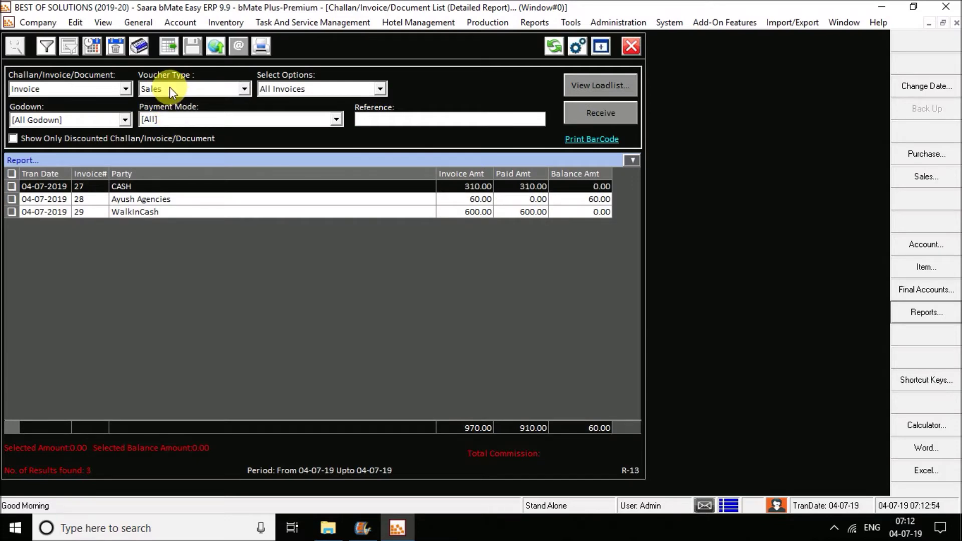
Step: Set the period to Financial Year 01-04-19 to 31-03-20, showing 27 invoices, then close it
{"action": "left_click", "coordinate": [95, 49]}
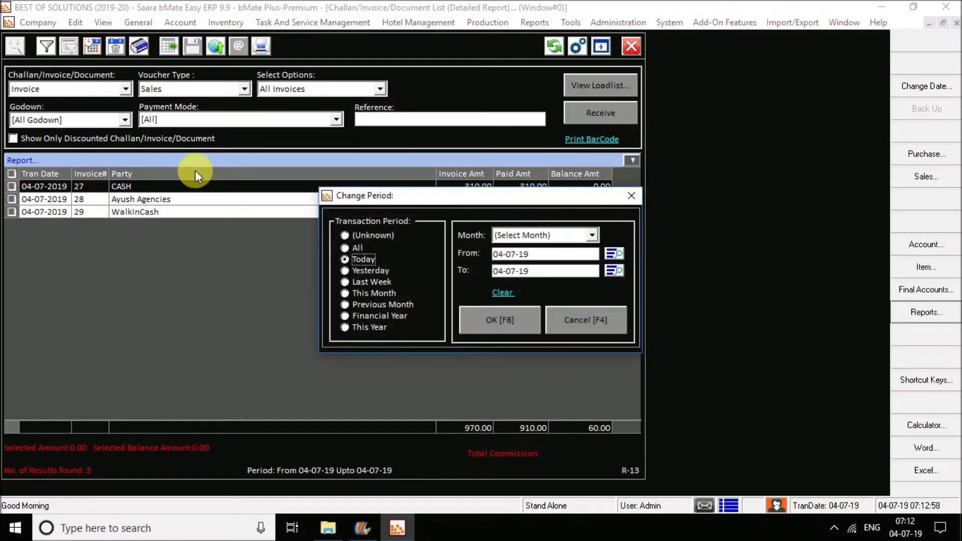
{"action": "left_click", "coordinate": [362, 282]}
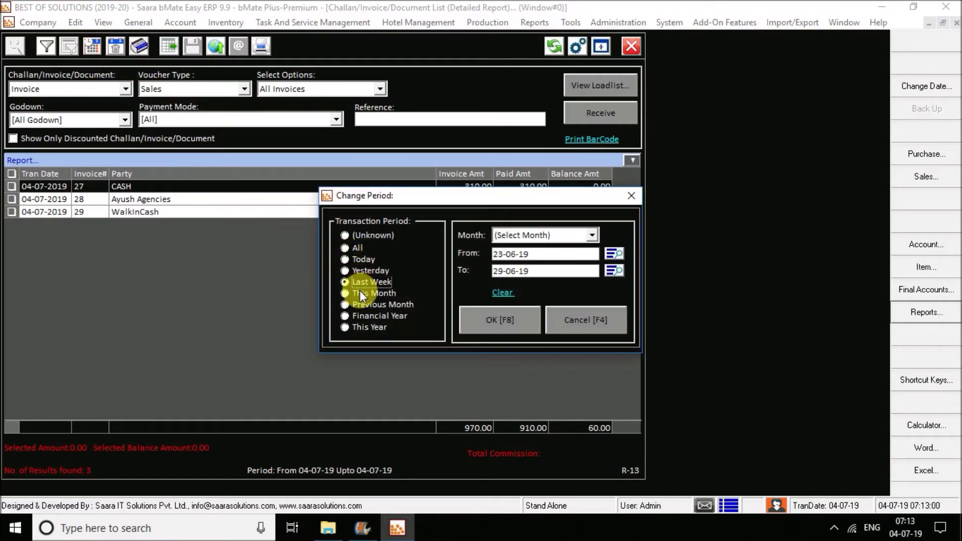
{"action": "left_click", "coordinate": [362, 294]}
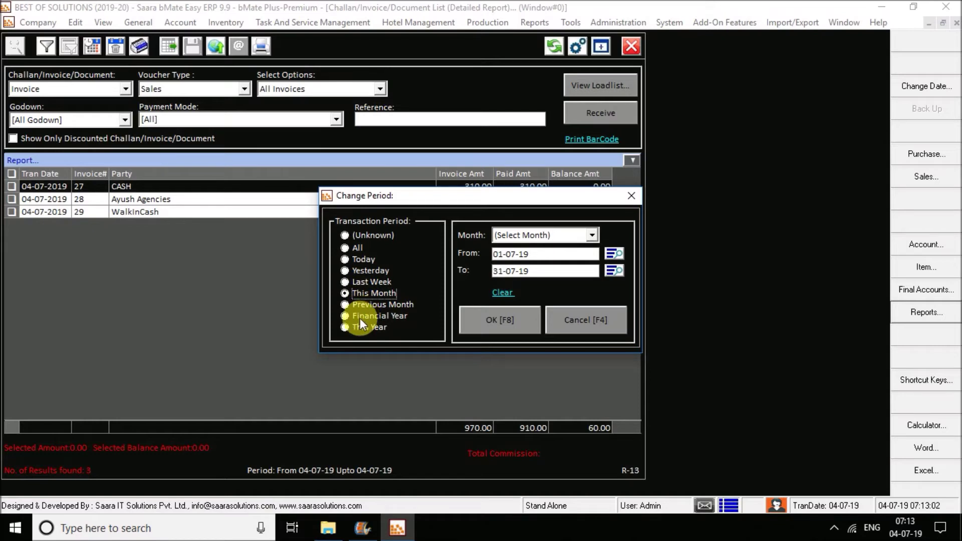
{"action": "left_click", "coordinate": [366, 316]}
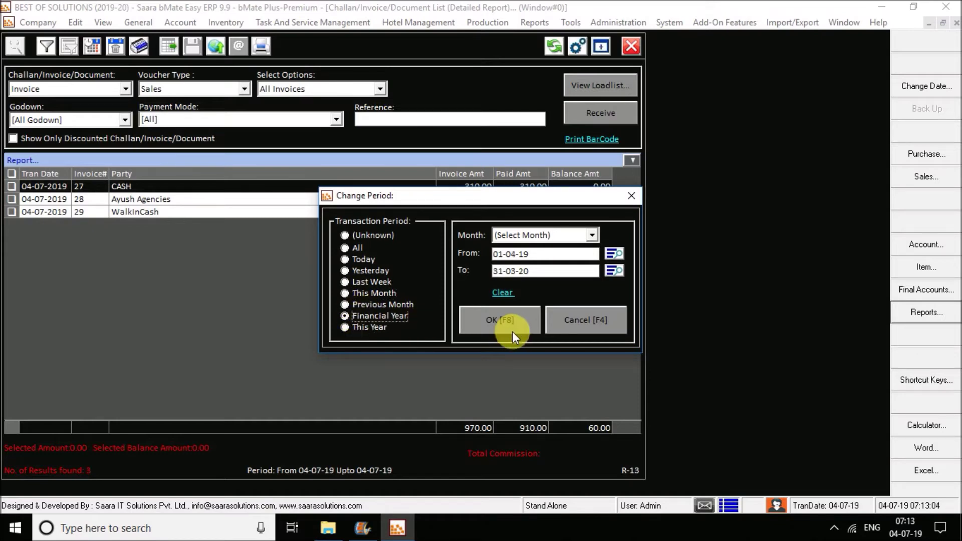
{"action": "left_click", "coordinate": [501, 322]}
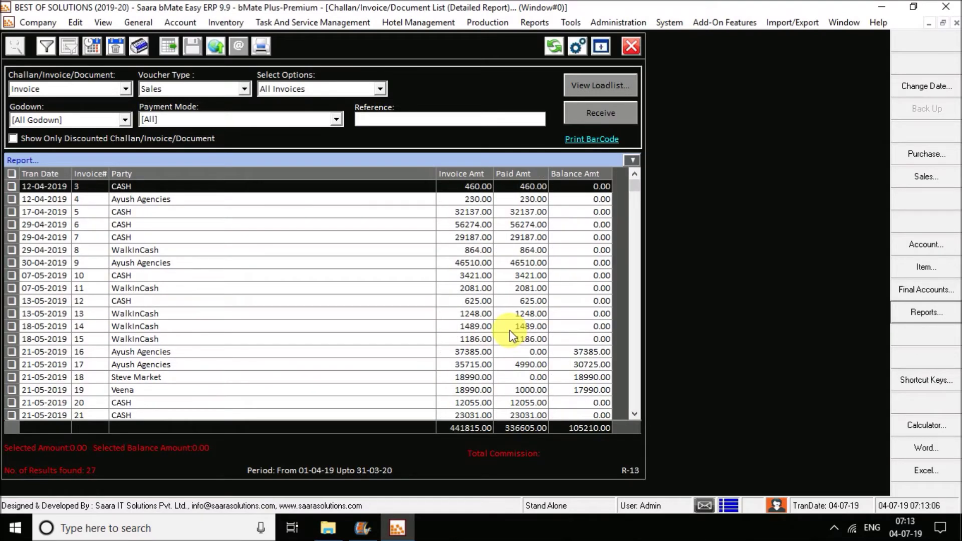
{"action": "left_click", "coordinate": [627, 49]}
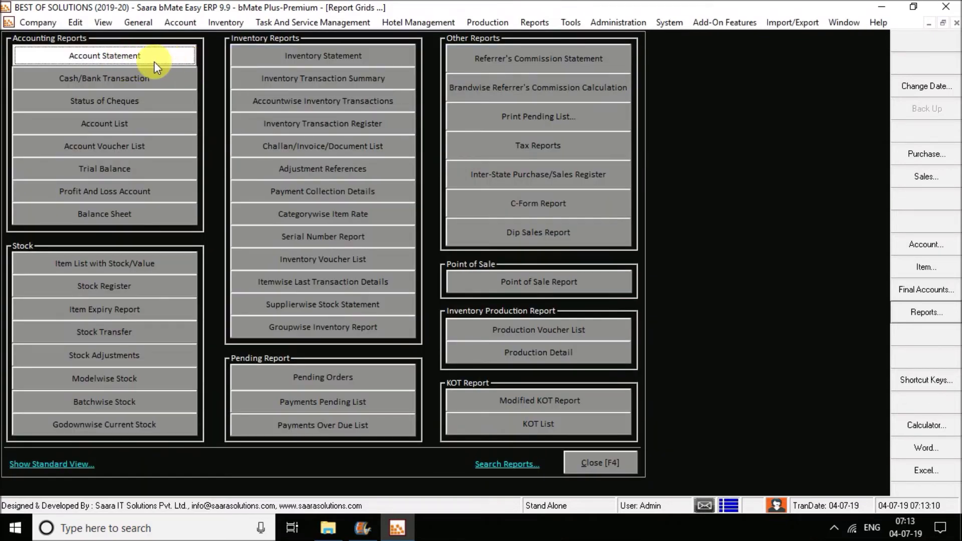
Step: Open Ayush Agencies' detailed account statement and inspect its sales and receipt entries
{"action": "left_click", "coordinate": [161, 55]}
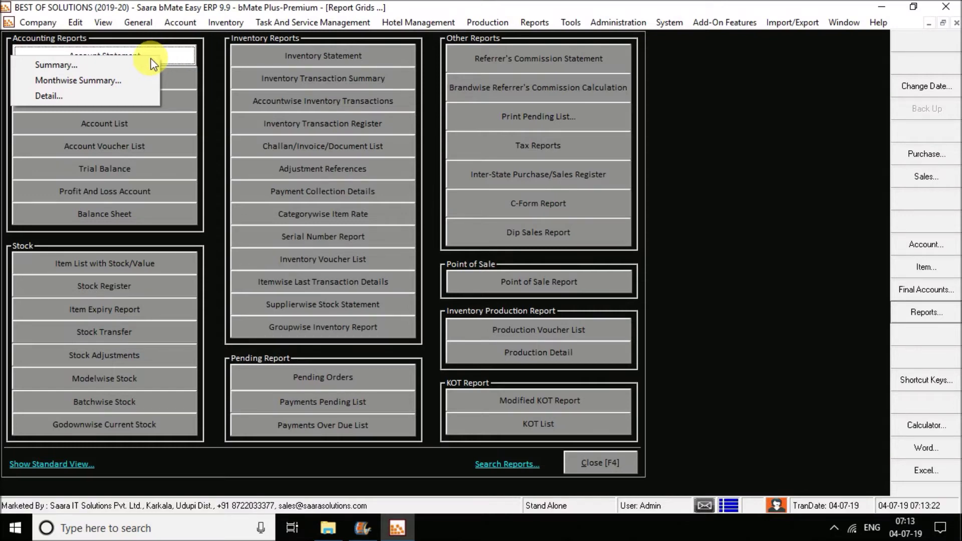
{"action": "left_click", "coordinate": [51, 95]}
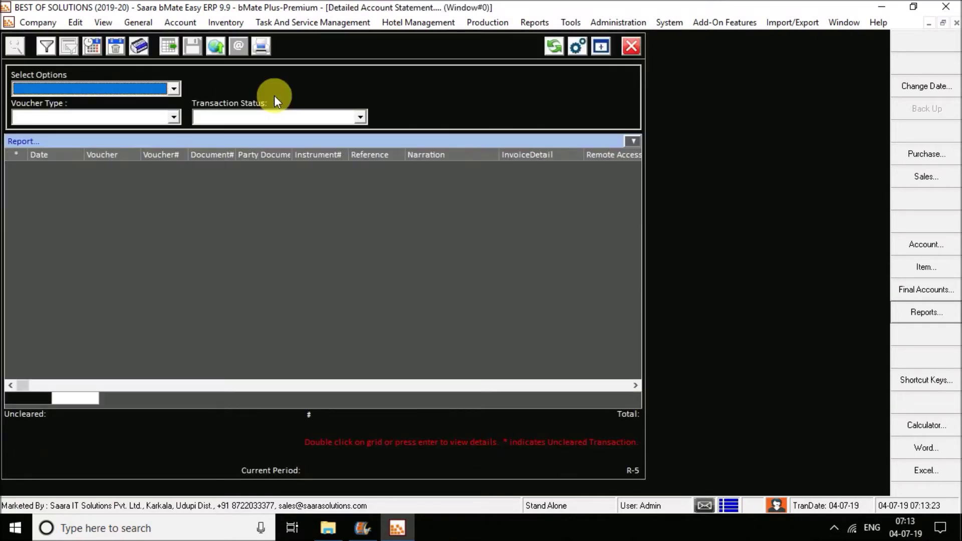
{"action": "left_click", "coordinate": [287, 93]}
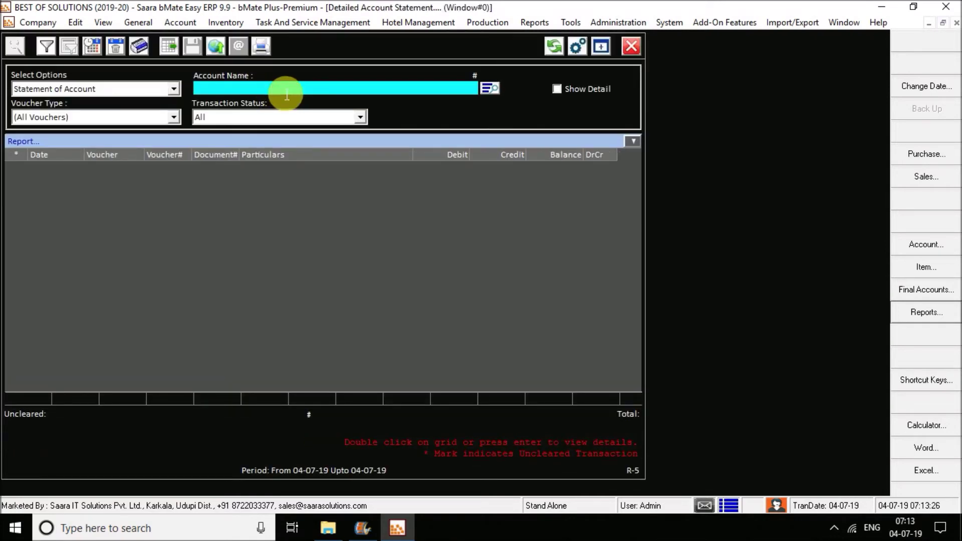
{"action": "key", "text": "Return"}
{"action": "key", "text": "Return"}
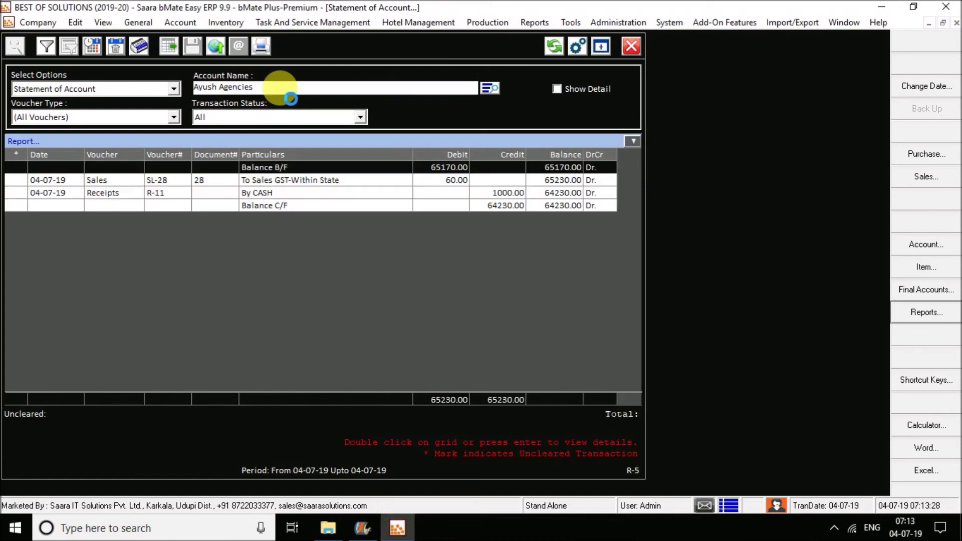
{"action": "left_click", "coordinate": [313, 183]}
{"action": "left_click", "coordinate": [313, 196]}
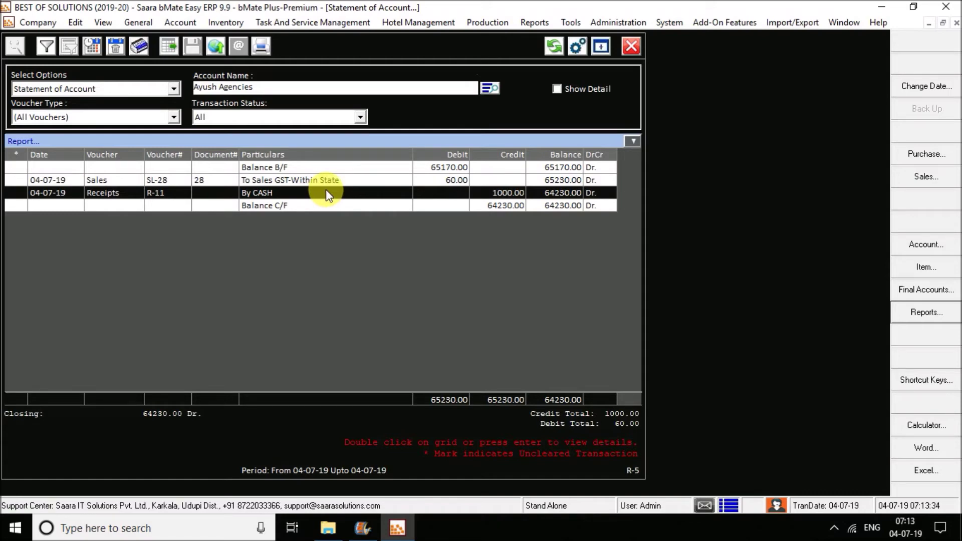
Step: Set the statement period to This Year, closing at 64230.00 Dr., then close it
{"action": "left_click", "coordinate": [93, 48]}
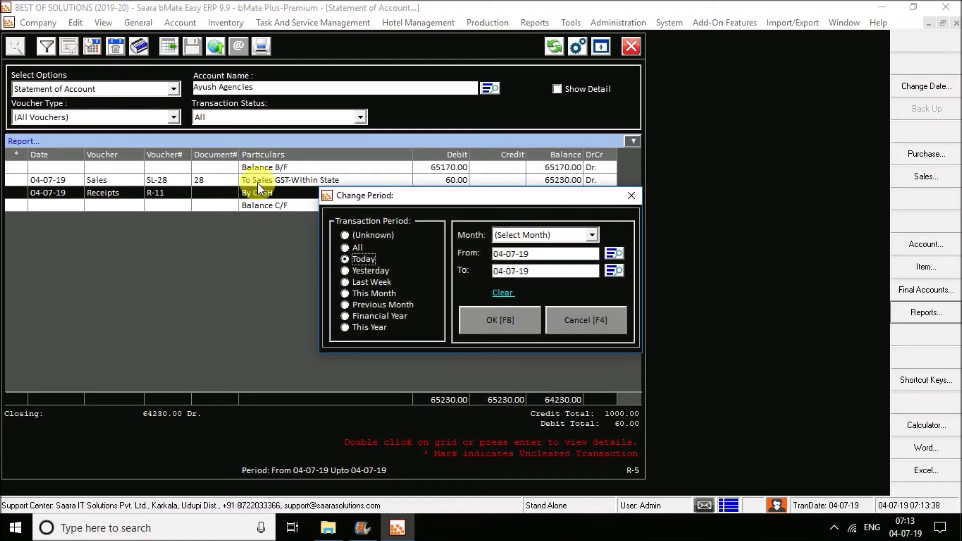
{"action": "left_click", "coordinate": [365, 282]}
{"action": "left_click", "coordinate": [367, 296]}
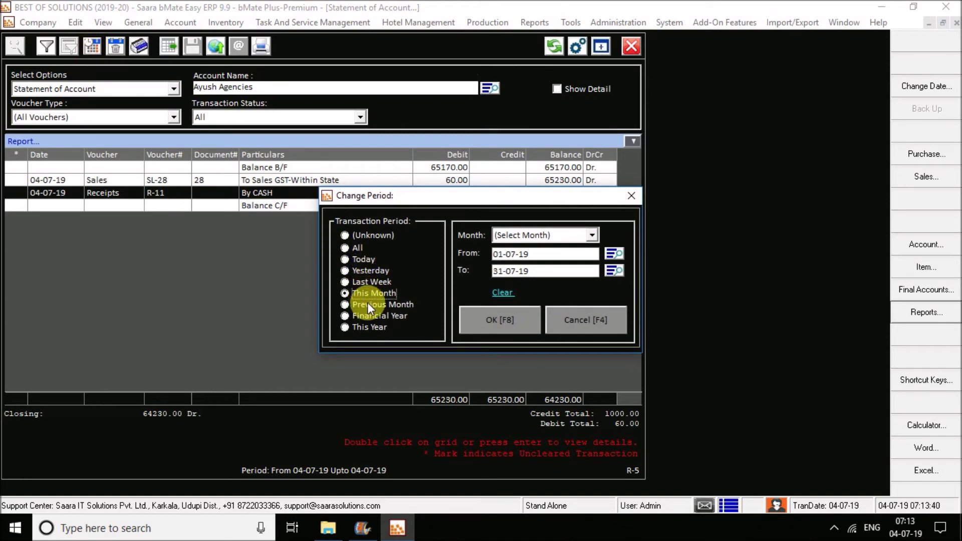
{"action": "left_click", "coordinate": [371, 306]}
{"action": "left_click", "coordinate": [370, 317]}
{"action": "left_click", "coordinate": [371, 328]}
{"action": "left_click", "coordinate": [486, 317]}
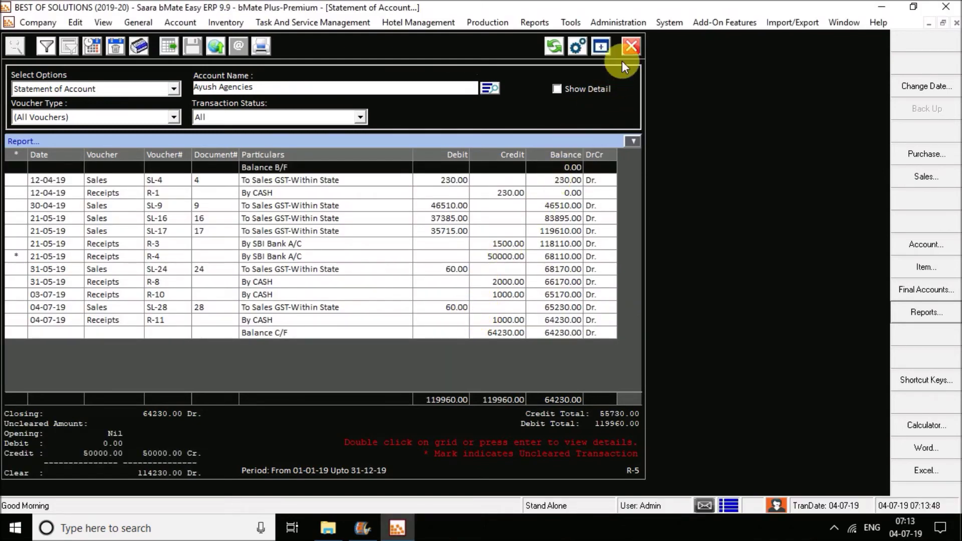
{"action": "left_click", "coordinate": [628, 49]}
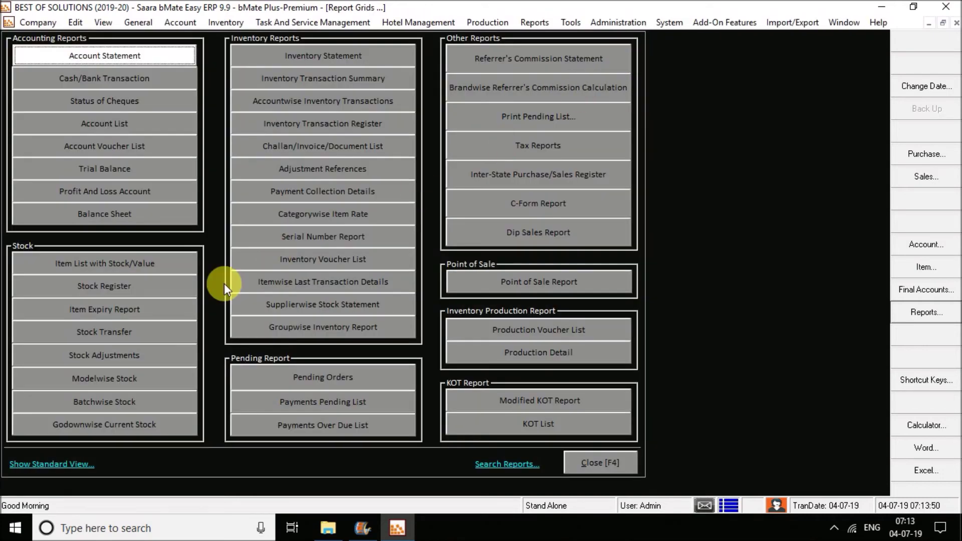
Step: Review the Stock Register valued at 4471512.23, close it, and show the Tax Reports choices
{"action": "left_click", "coordinate": [149, 291]}
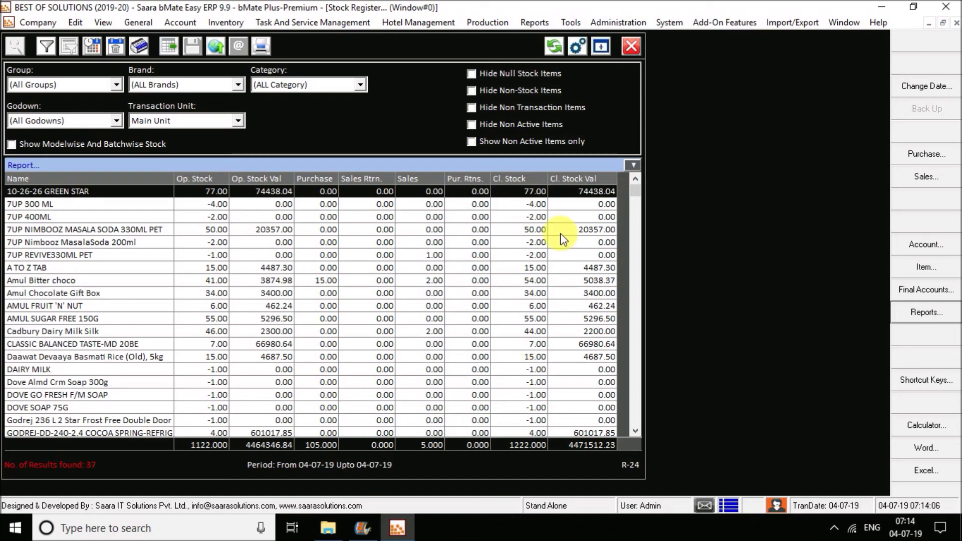
{"action": "left_click", "coordinate": [633, 46]}
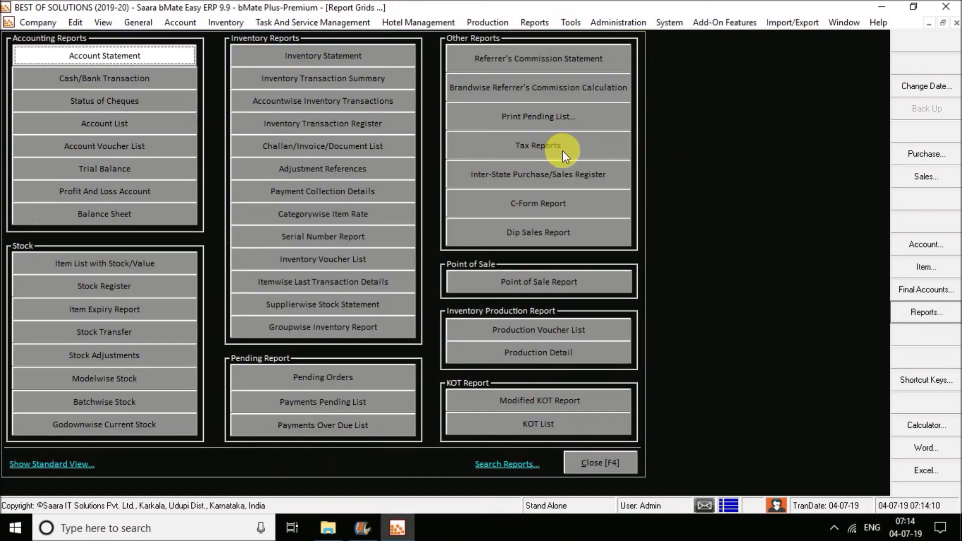
{"action": "left_click", "coordinate": [589, 150]}
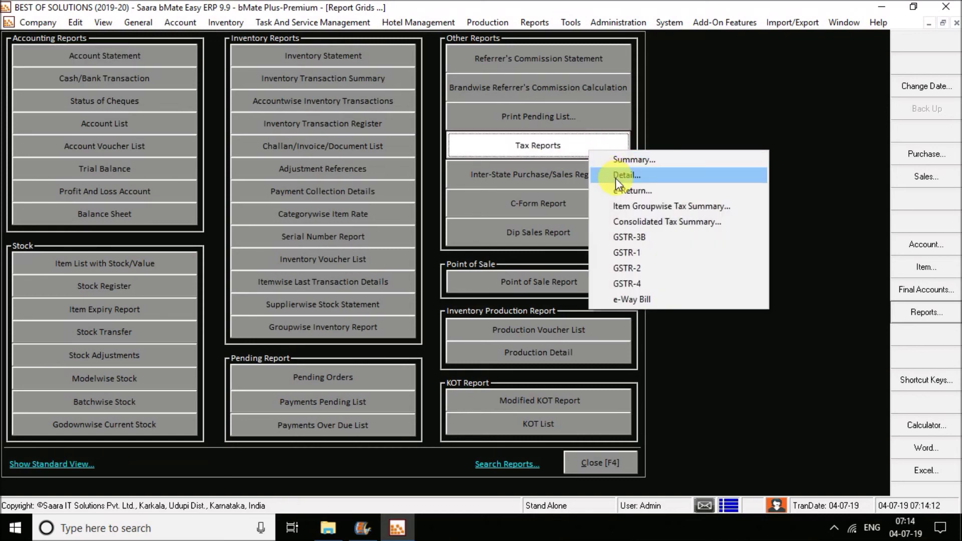